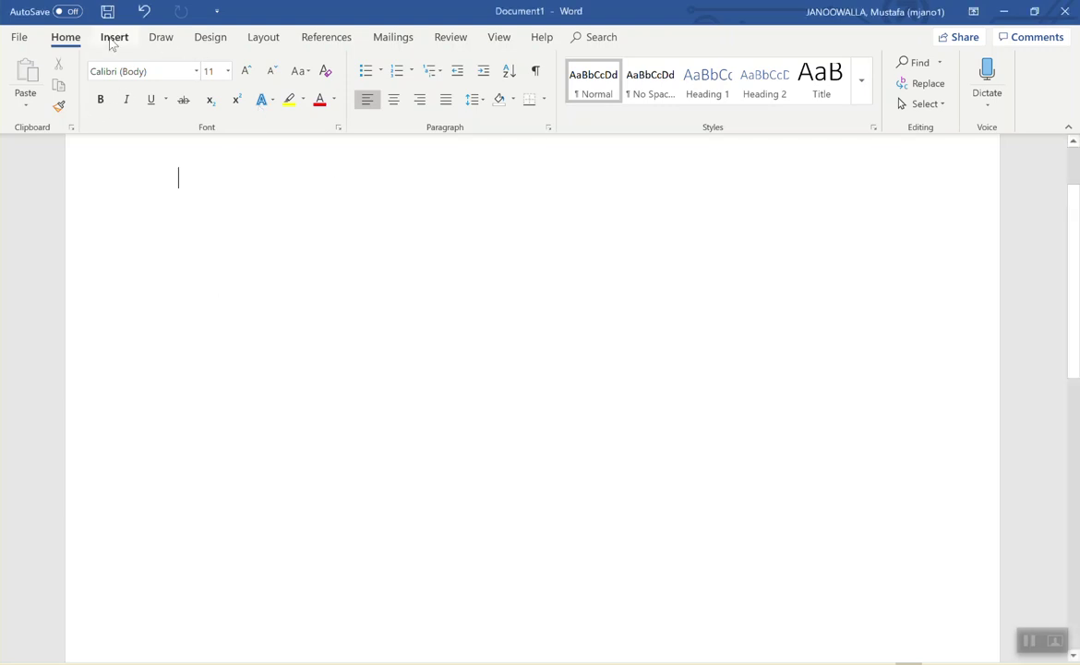
Step: Insert a sample line chart, then delete it from the page
click(125, 41)
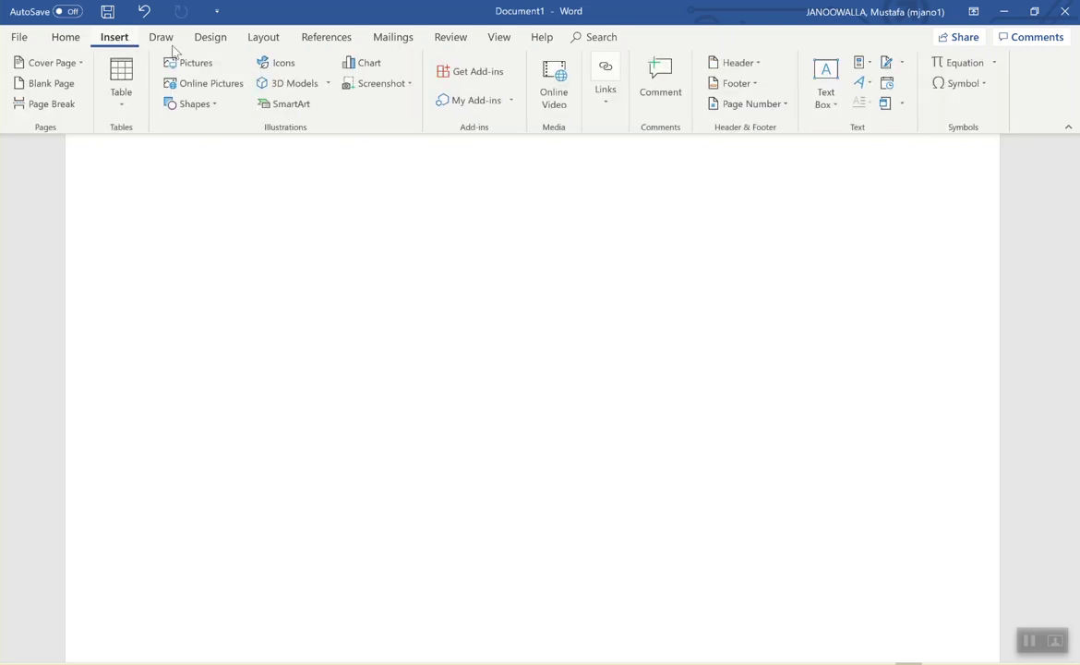
click(364, 63)
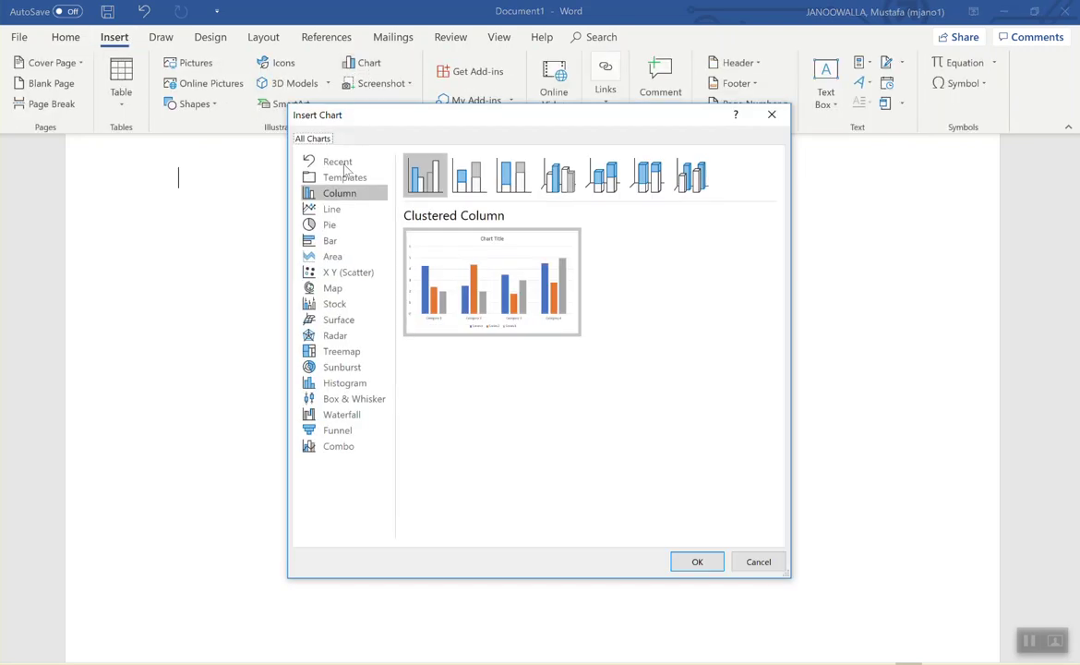
click(333, 211)
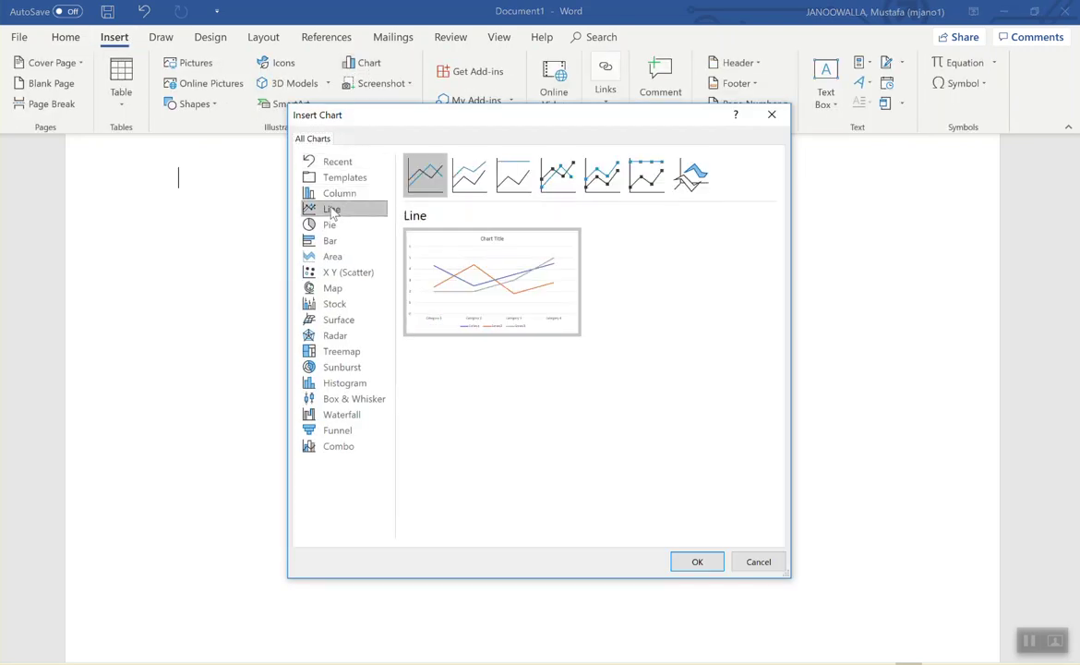
click(694, 563)
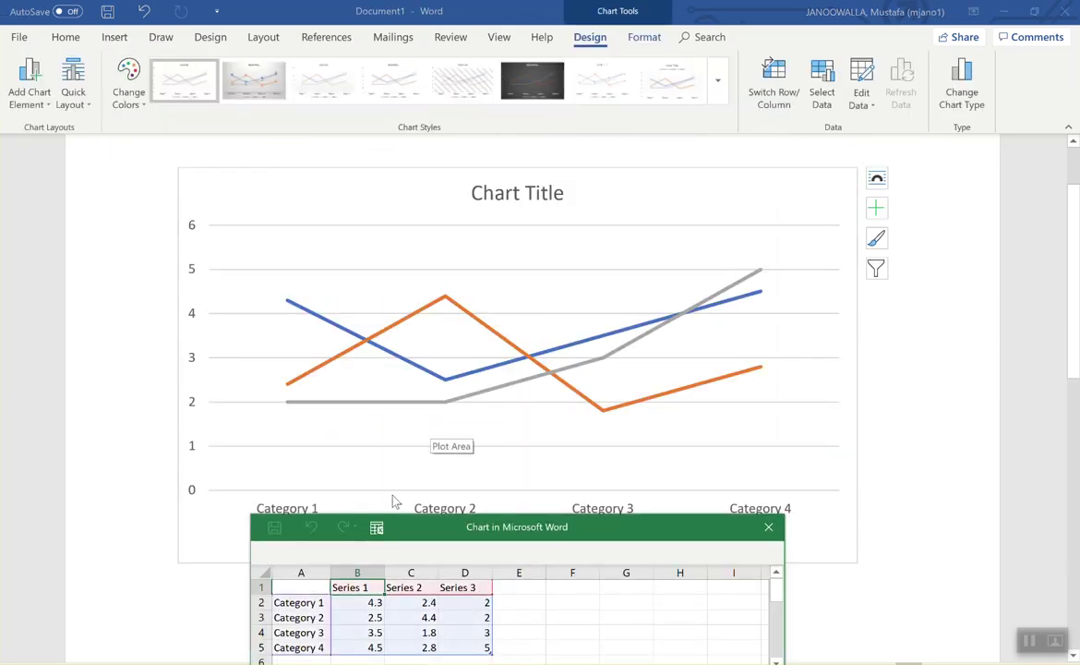
click(311, 602)
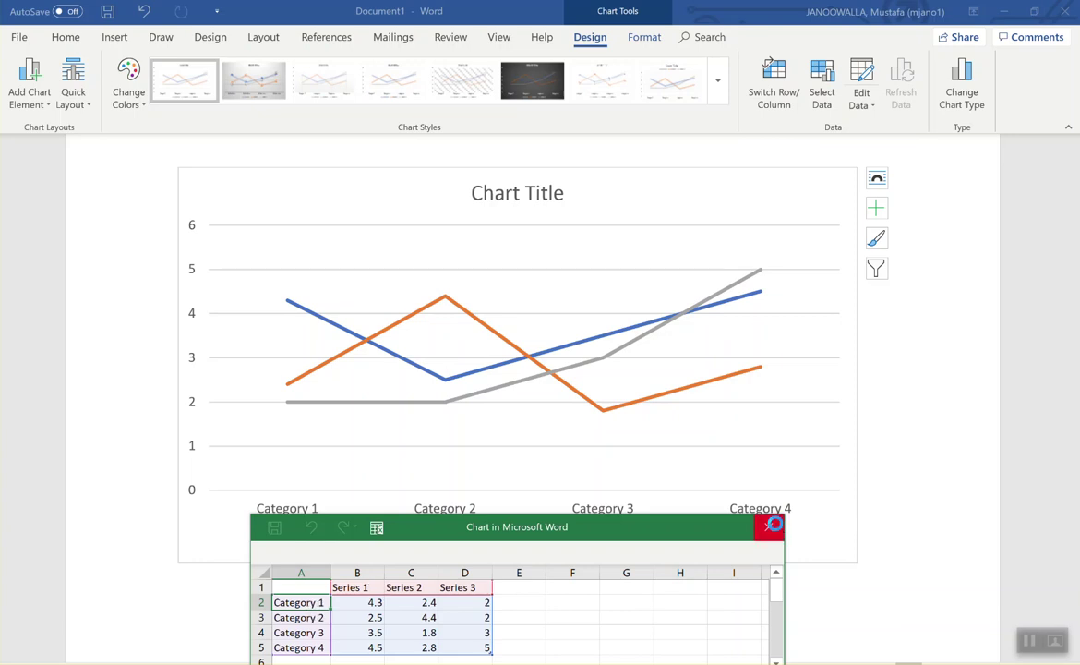
click(768, 526)
key(Delete)
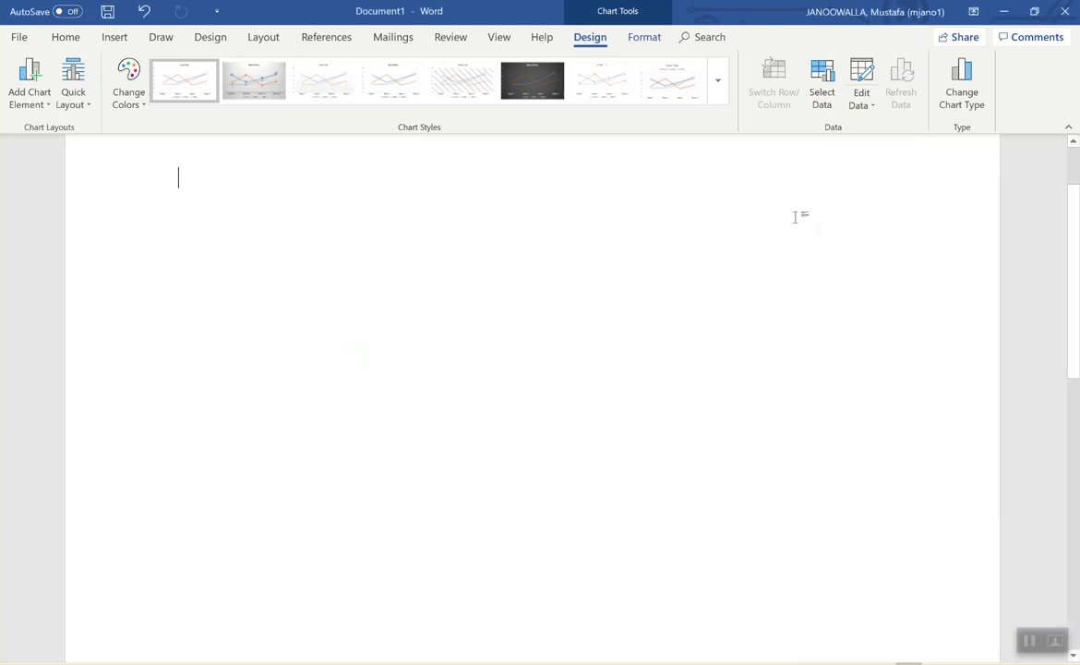
Step: Insert an X Y (Scatter) chart with its sample data sheet
click(109, 41)
click(360, 63)
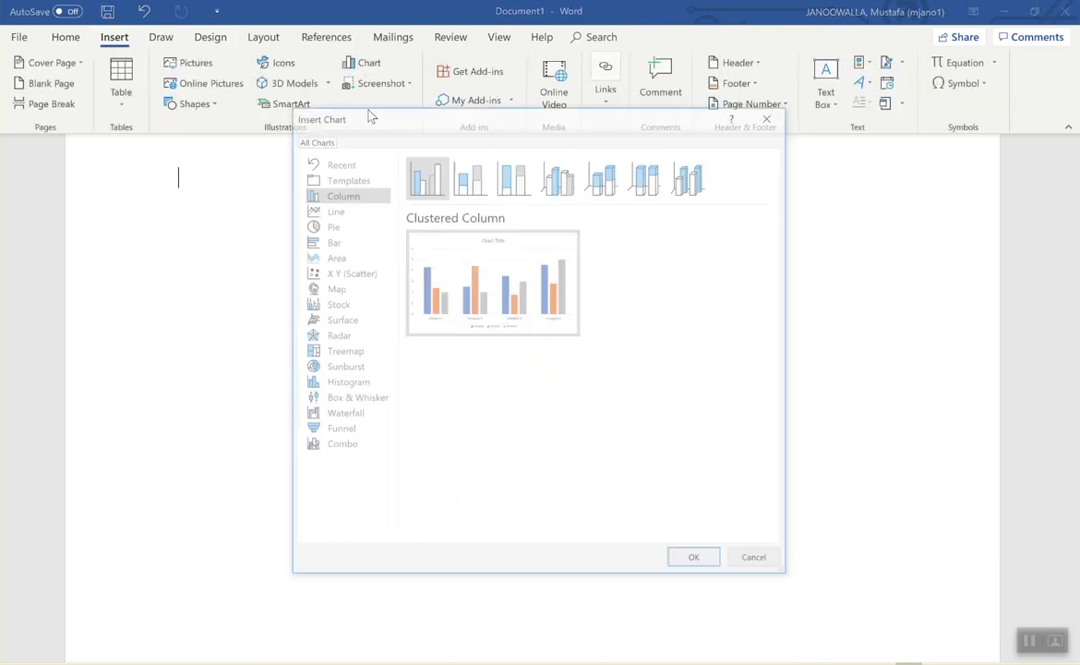
click(346, 271)
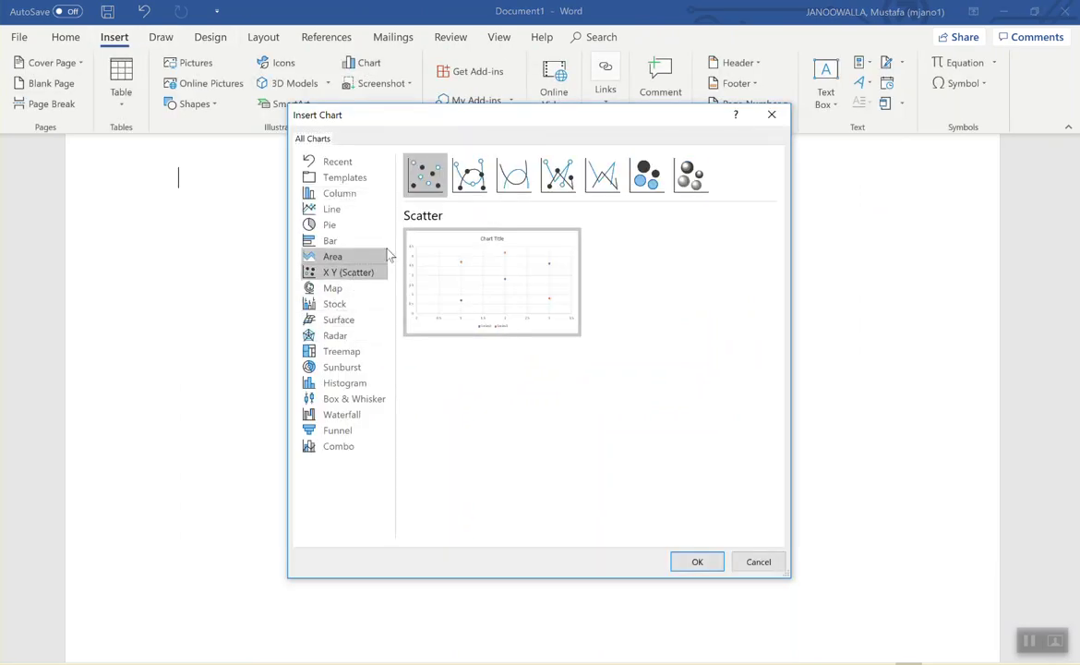
click(700, 559)
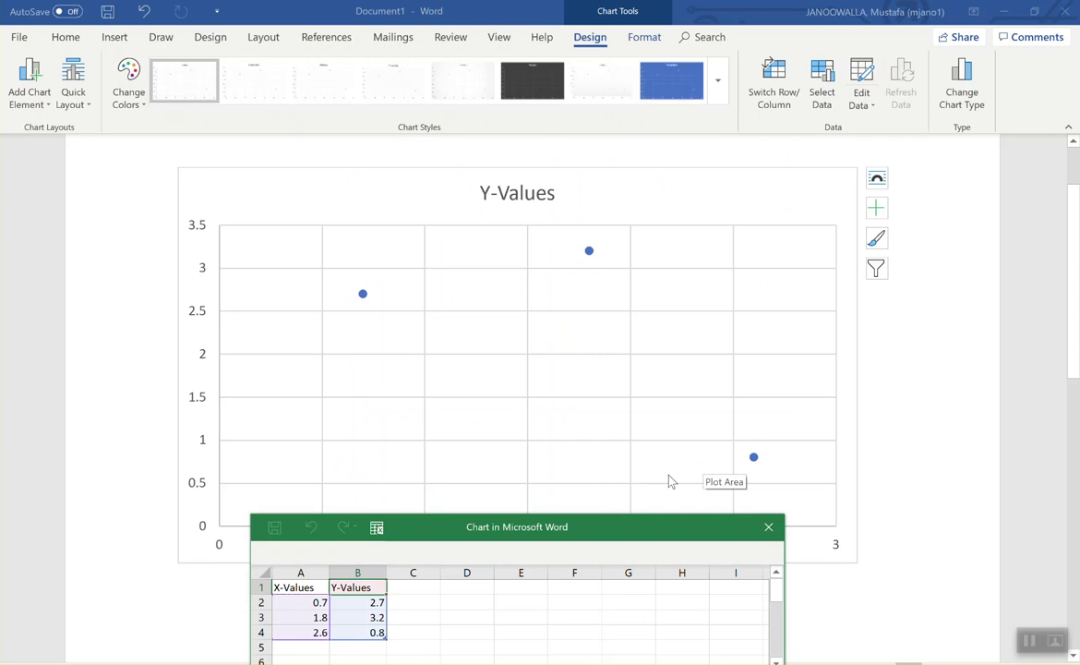
Step: Rename header cell A1 to 'Temperature'
click(291, 603)
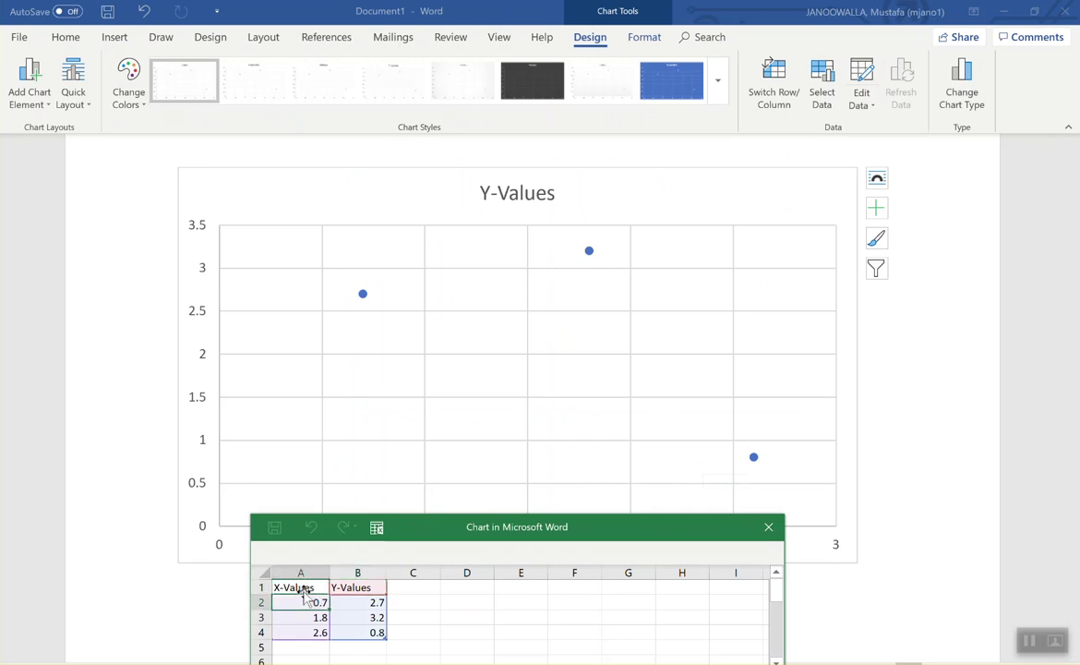
click(305, 587)
text(Te)
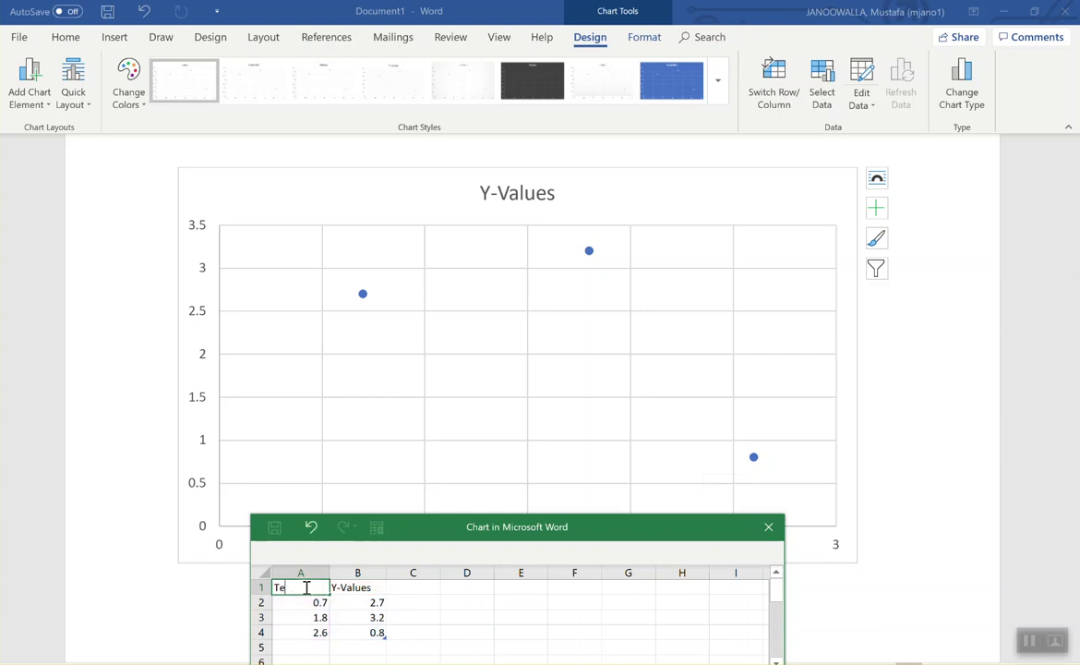
text(mperature)
key(Return)
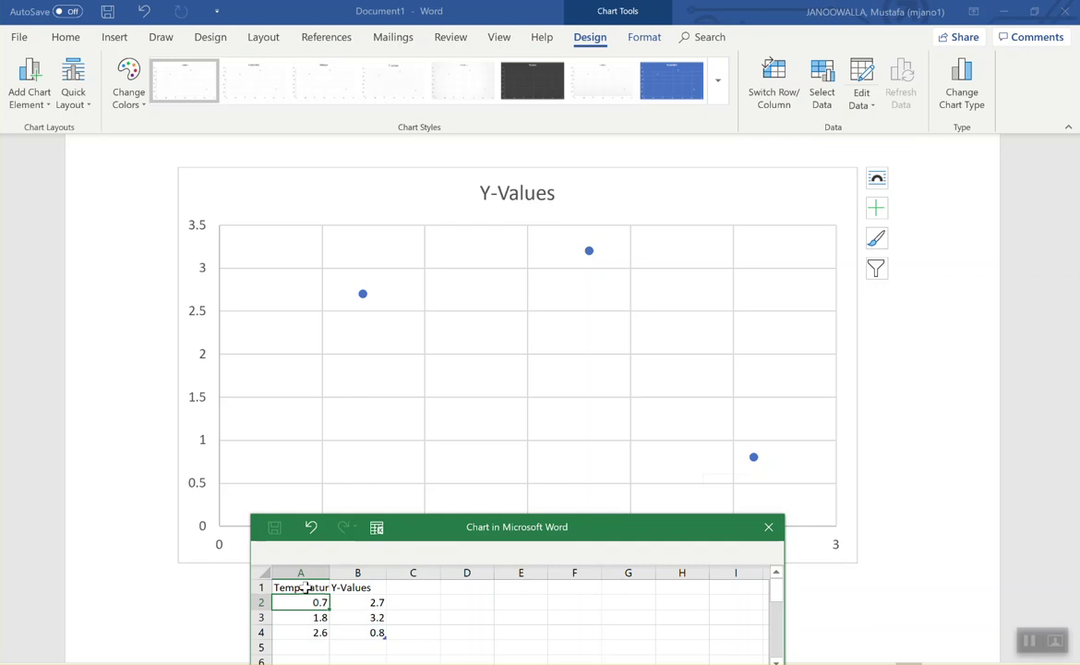
Step: Enter 0.2, 23, 40 and 86 in cells A2 to A5
text(0.2)
key(Return)
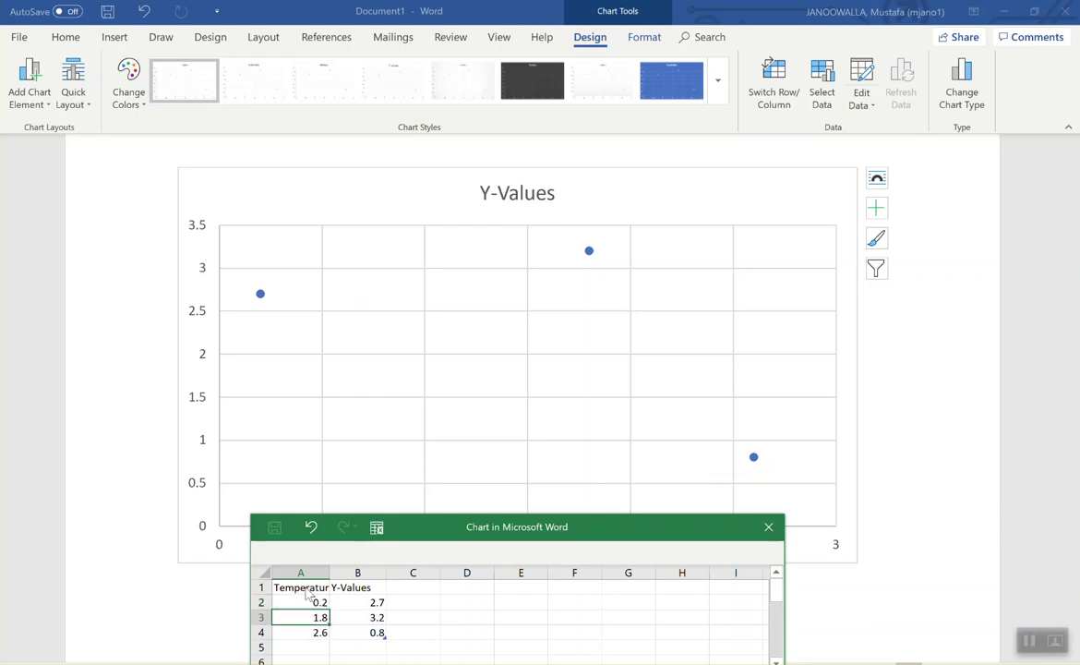
text(23)
key(Return)
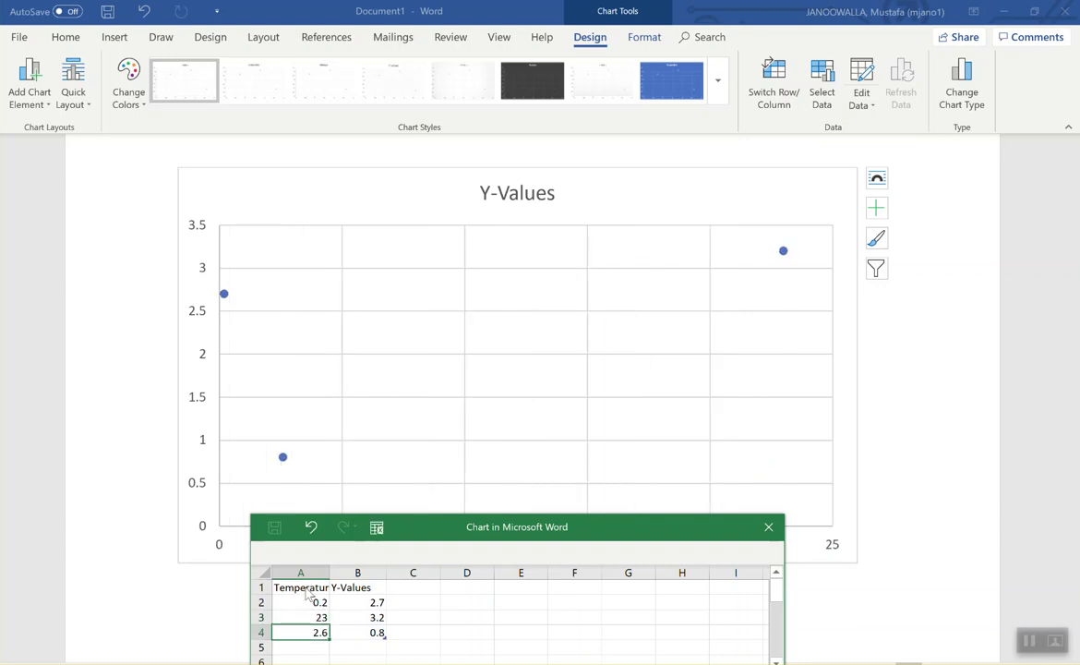
text(40)
key(ctrl+Return)
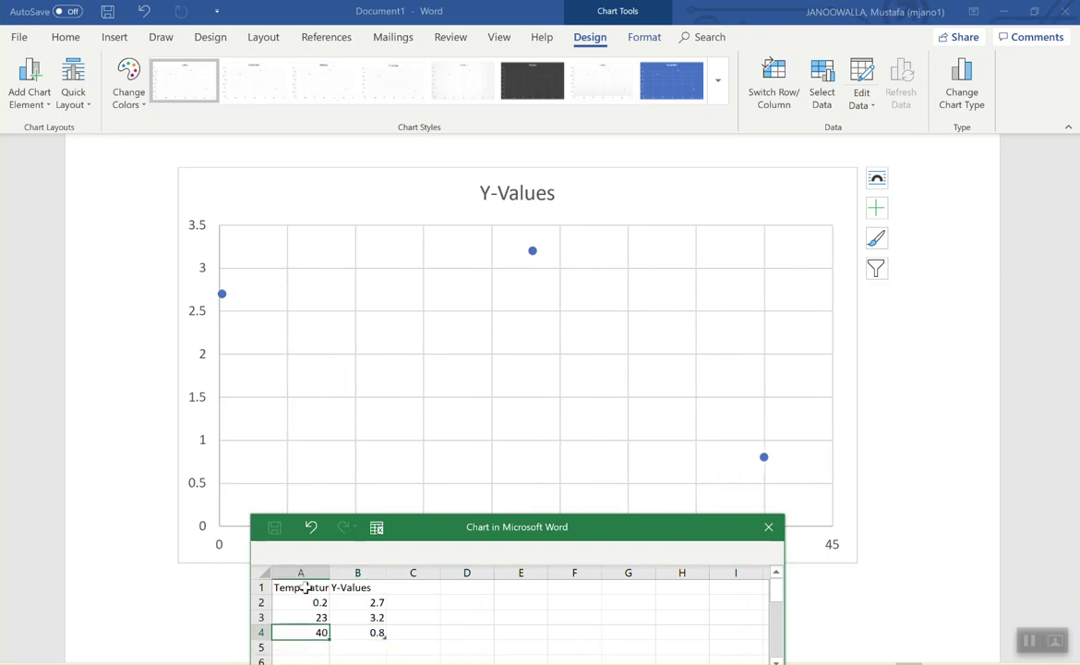
click(317, 649)
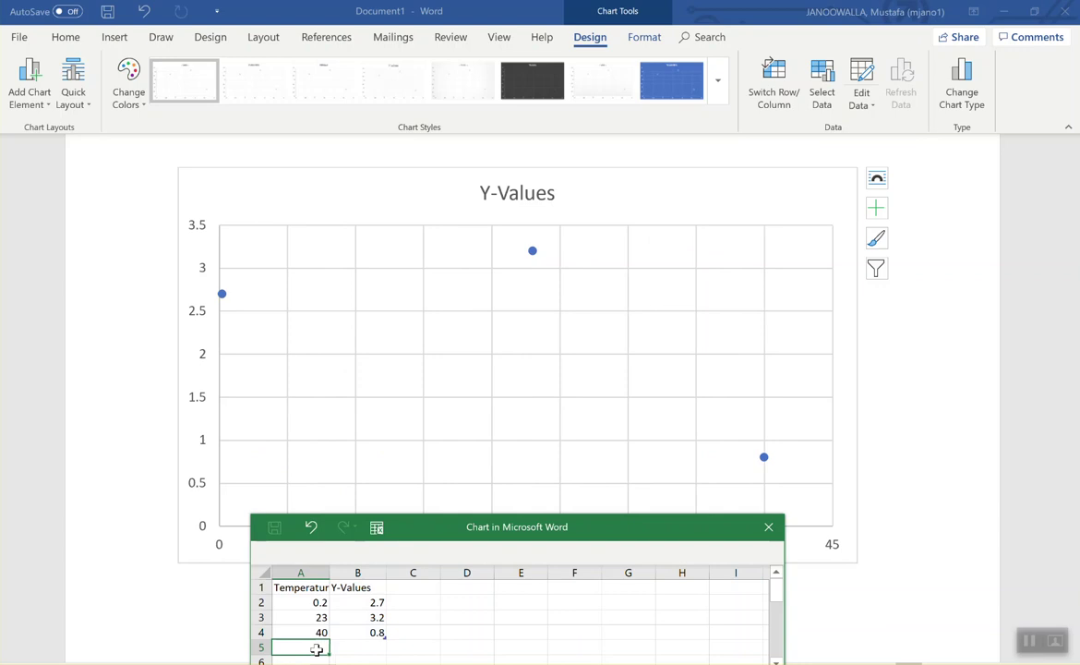
text(86)
click(350, 650)
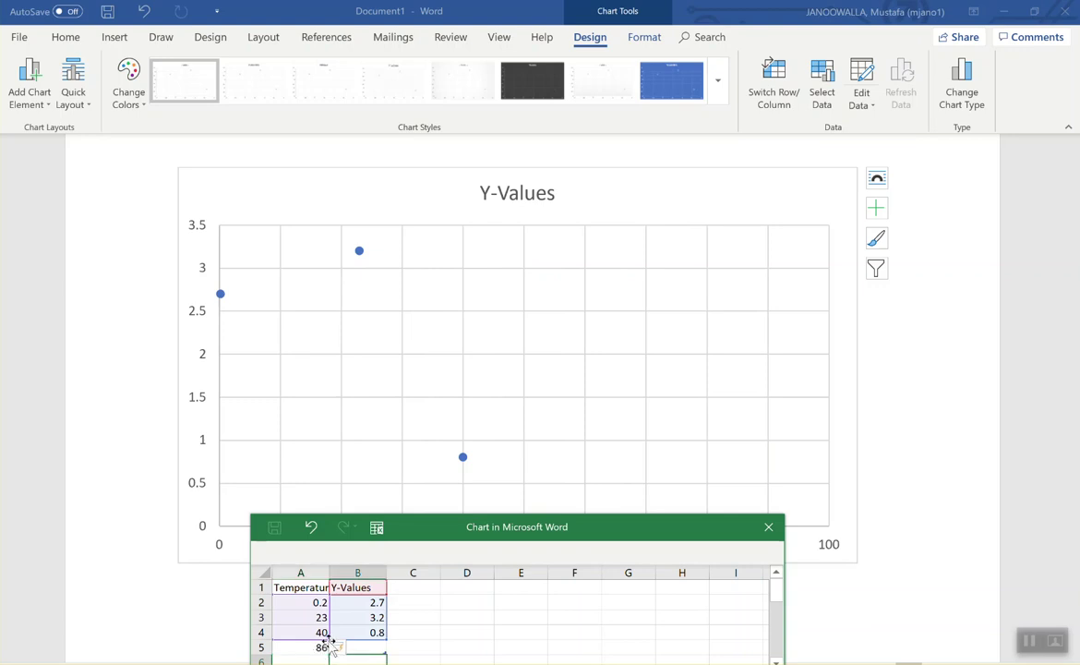
drag(489, 527, 571, 201)
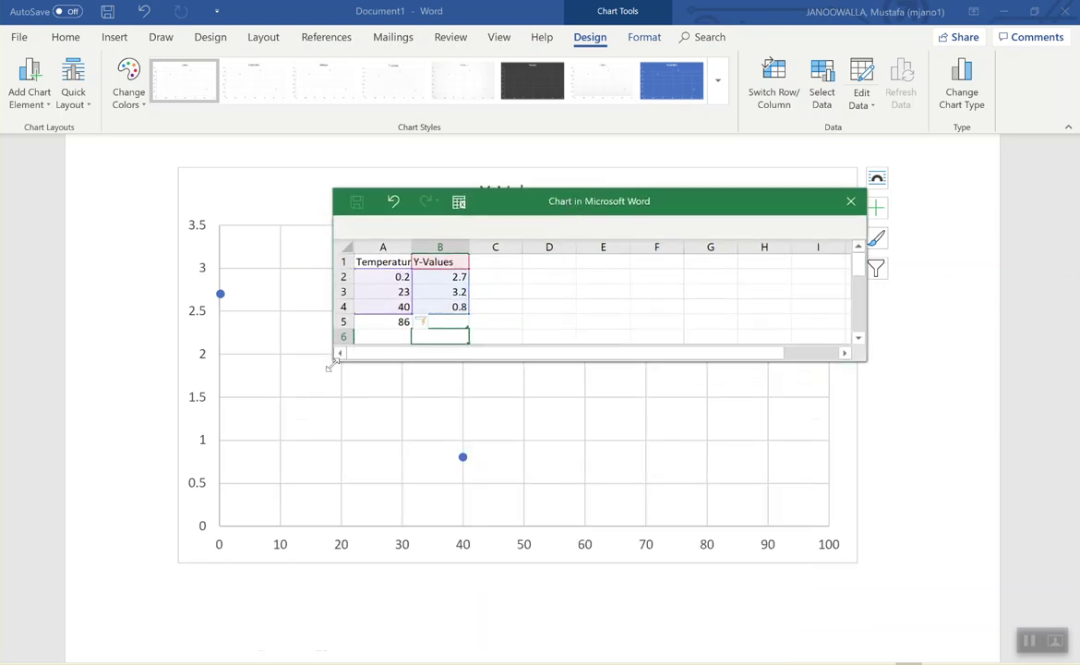
Step: Enlarge the data window and extend the chart data range to row 6
drag(318, 369, 161, 543)
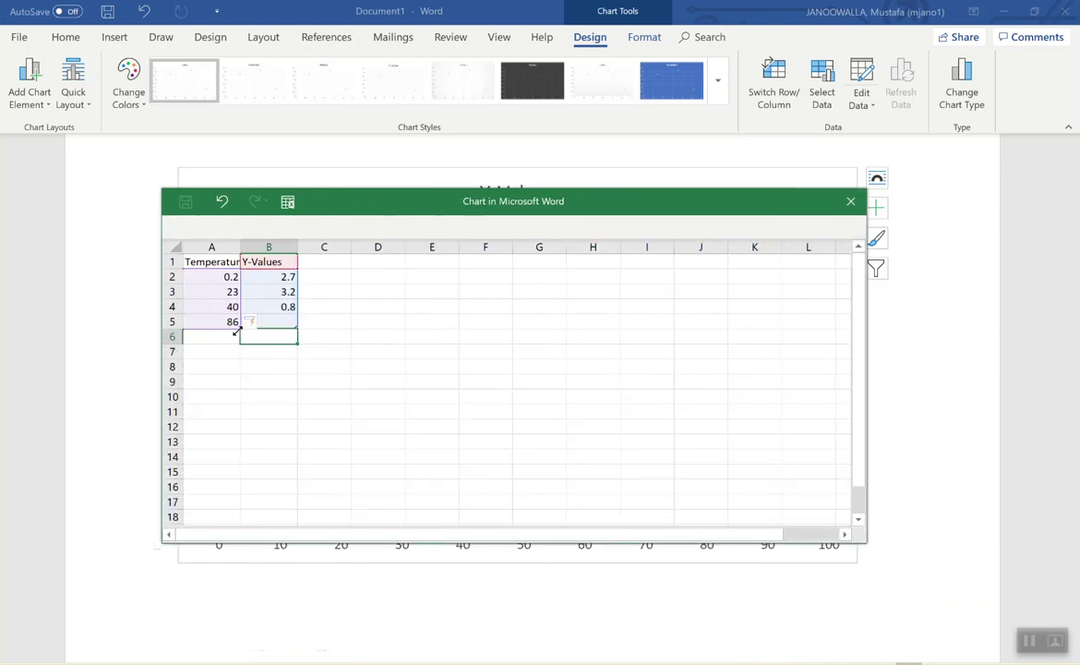
drag(238, 328, 234, 356)
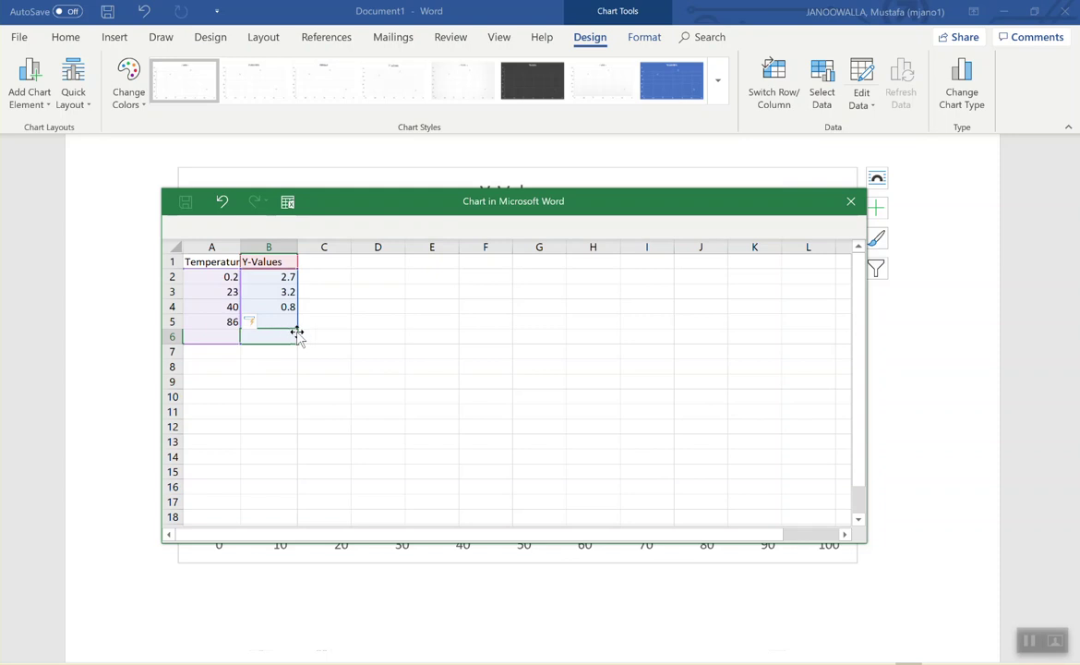
click(289, 318)
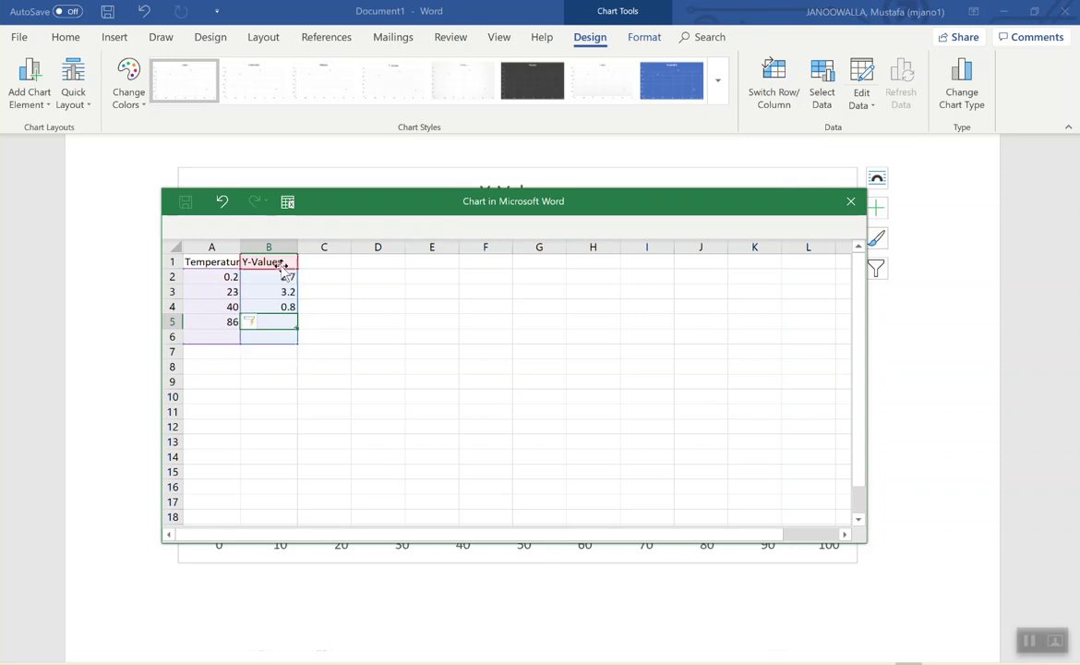
text(bubbles)
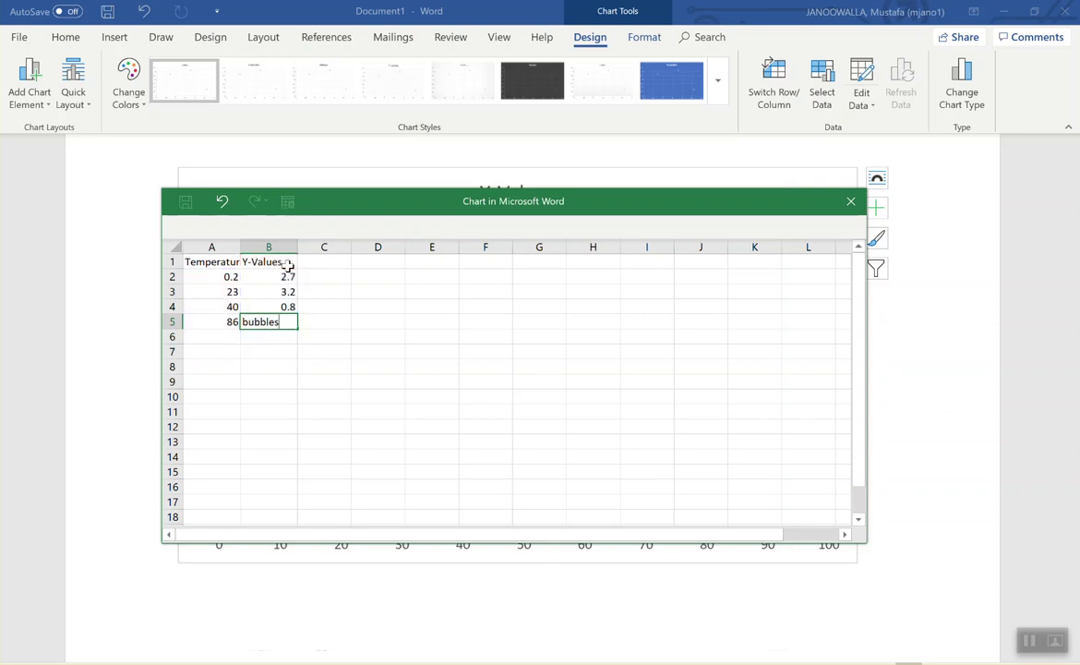
key(BackSpace)
key(BackSpace)
key(BackSpace)
key(Return)
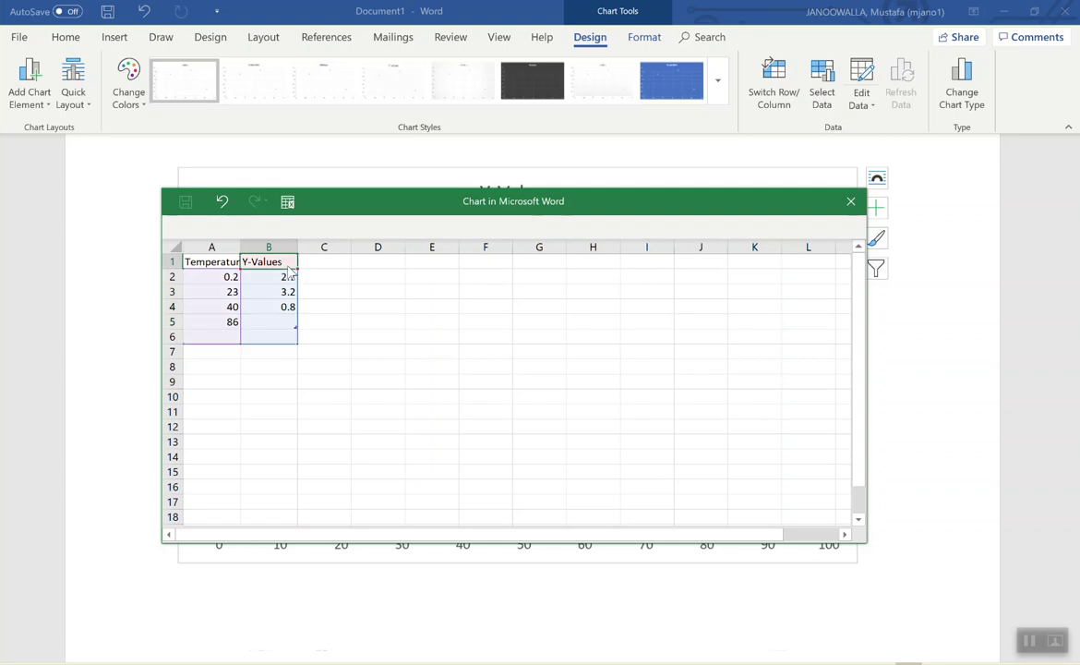
Step: Rename header cell B1 to 'bubbles'
click(286, 267)
text(bubbles)
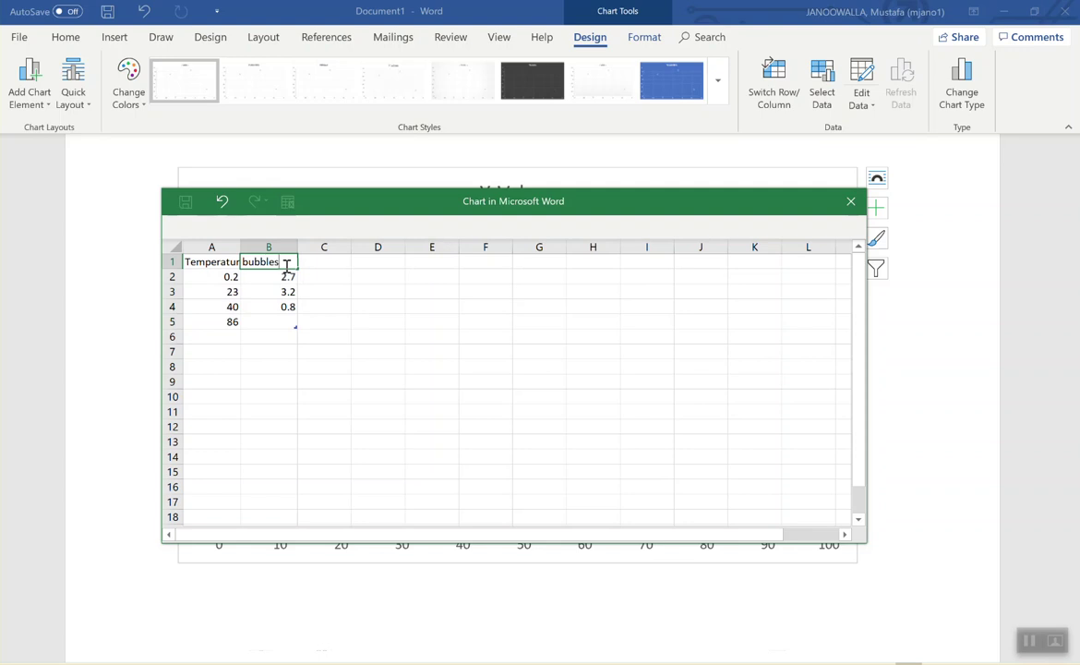
key(Return)
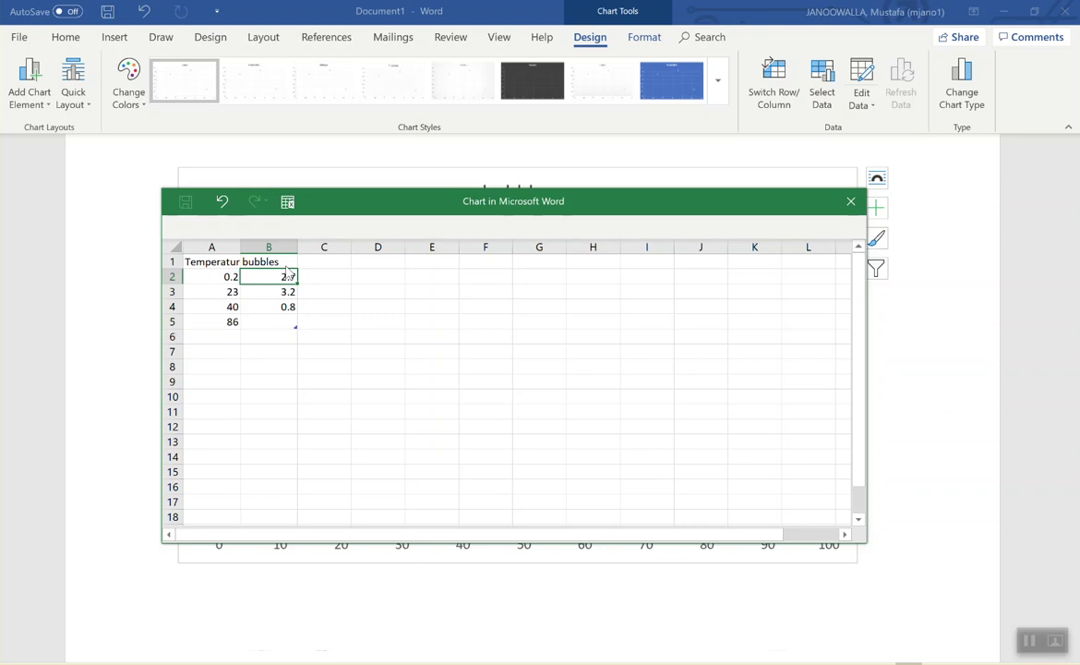
Step: Enter 269, 41, 205 and 97 in cells B2 to B5
key(BackSpace)
text(269)
key(Return)
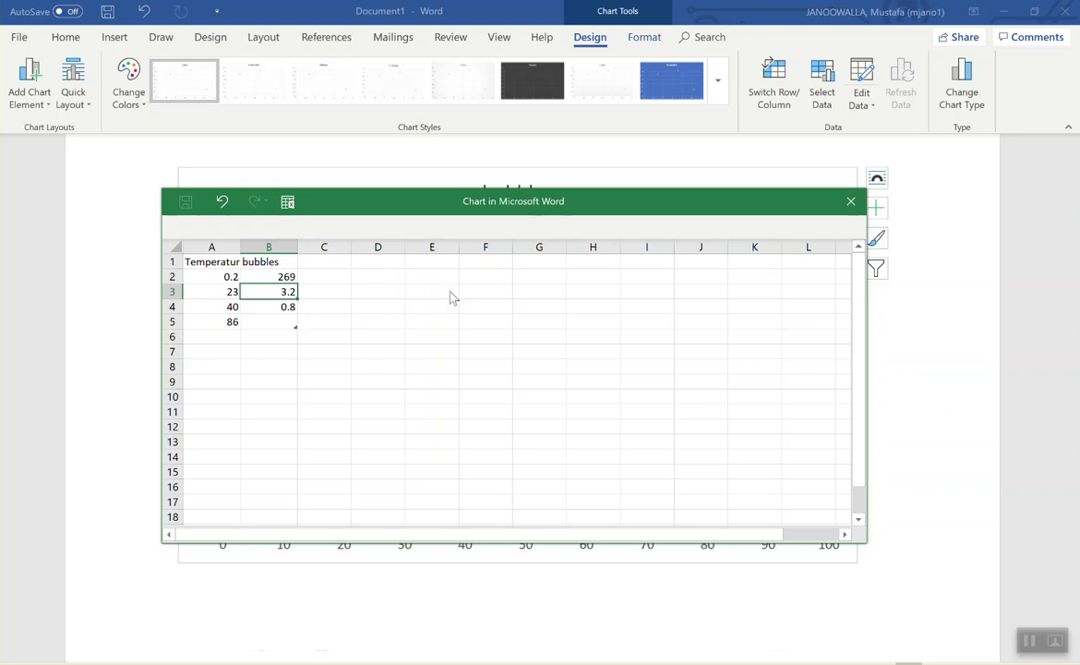
text(41)
key(Return)
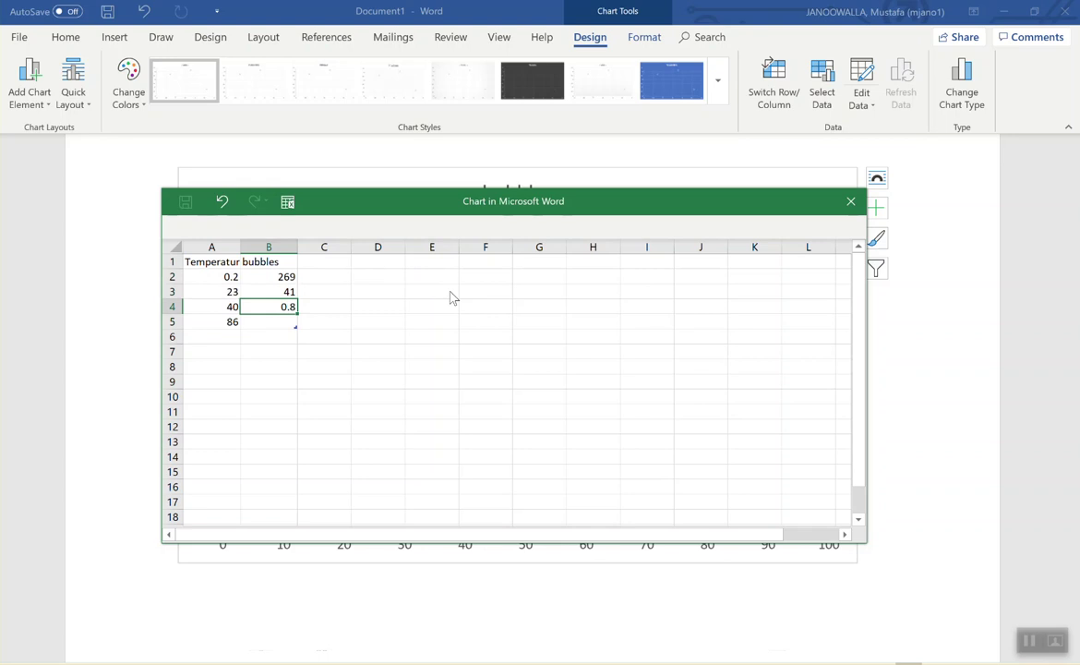
text(205)
key(Return)
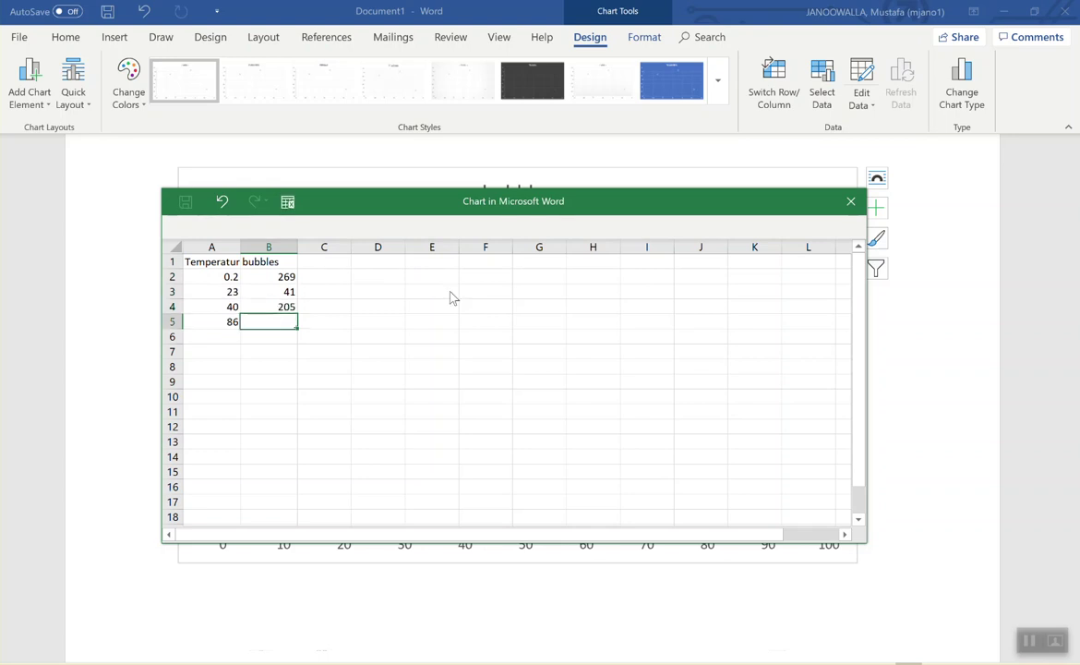
text(97)
key(Return)
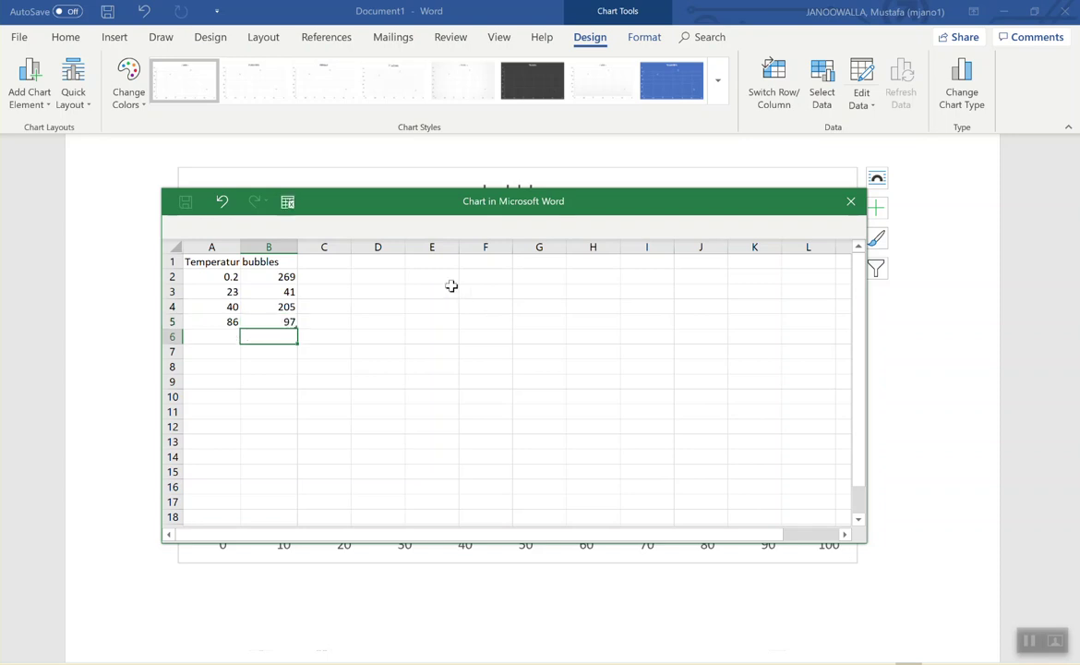
Step: Check Axis Titles in the Chart Elements list to label both axes
drag(537, 202, 510, 661)
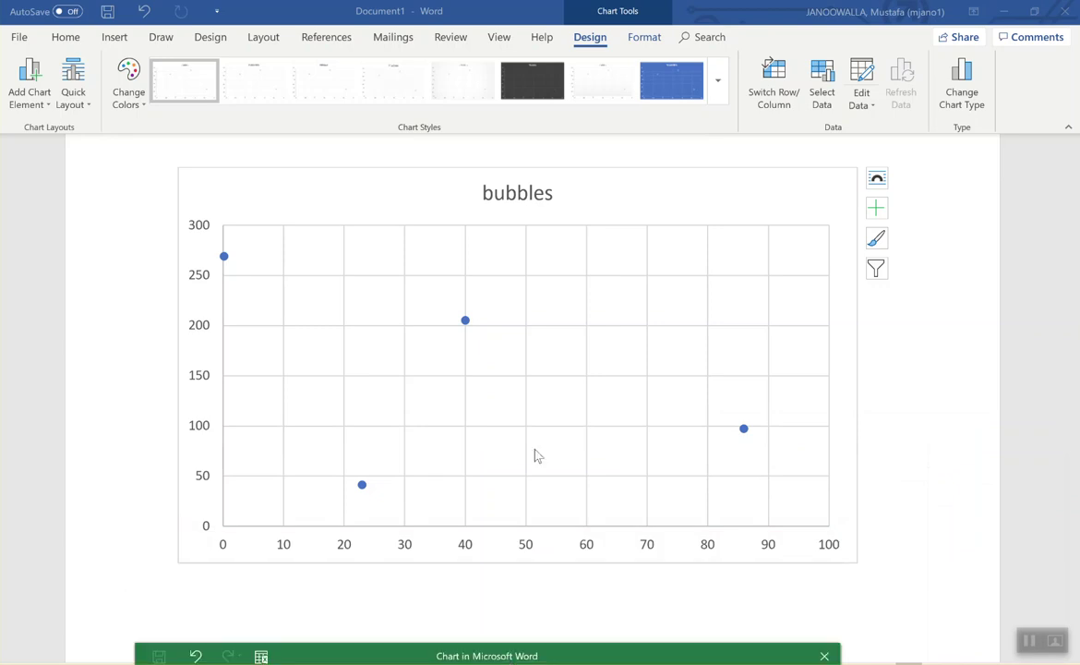
click(510, 376)
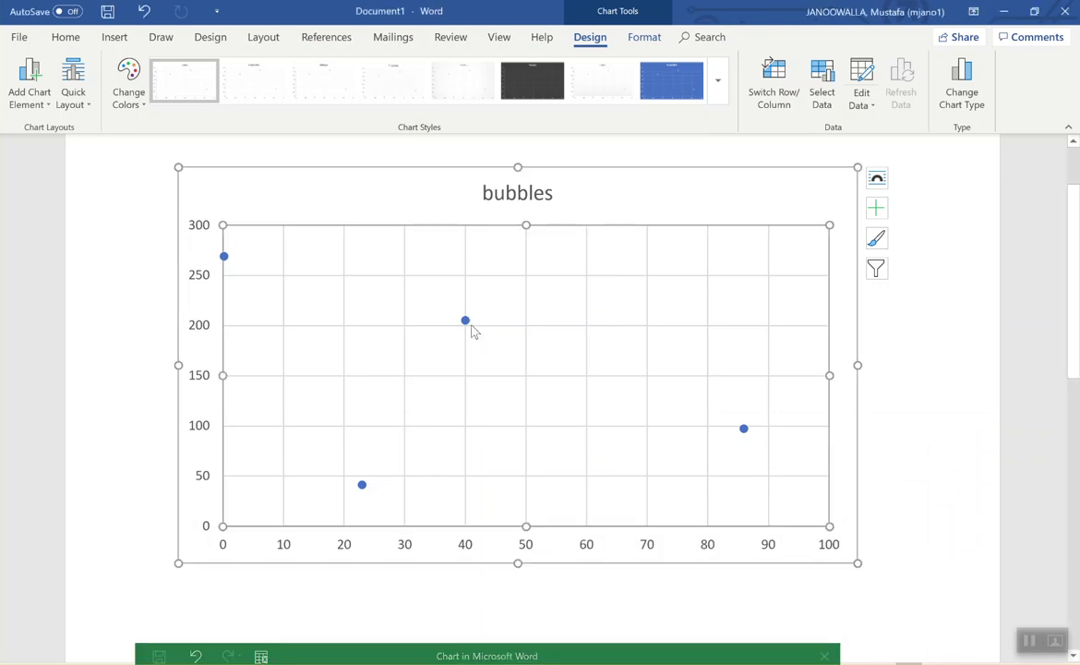
mouse_move(470, 326)
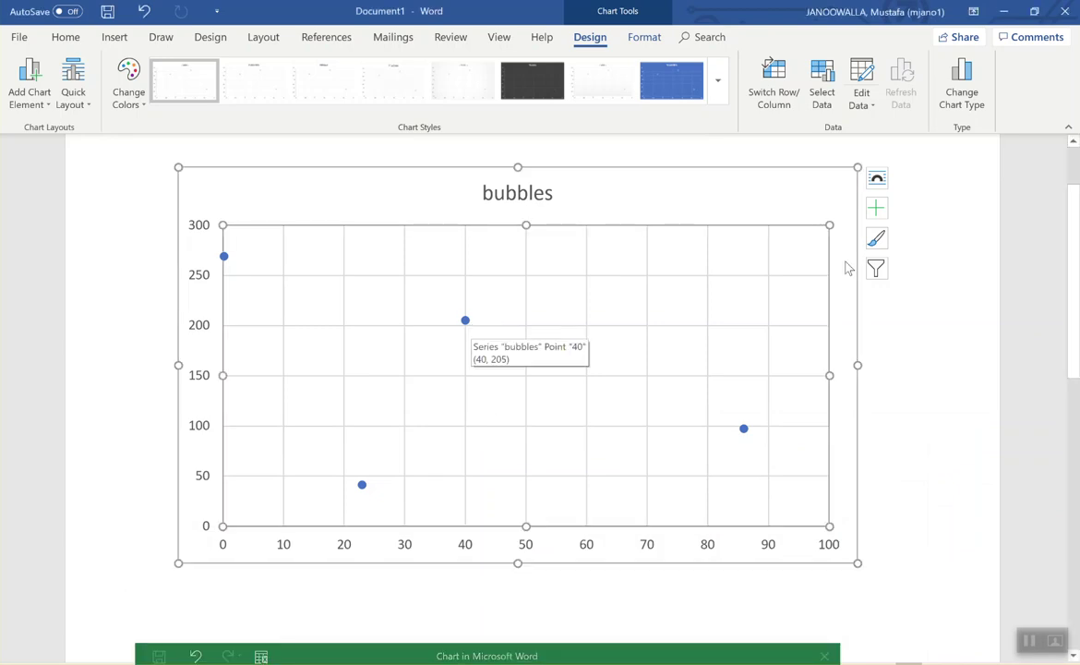
click(876, 208)
click(906, 252)
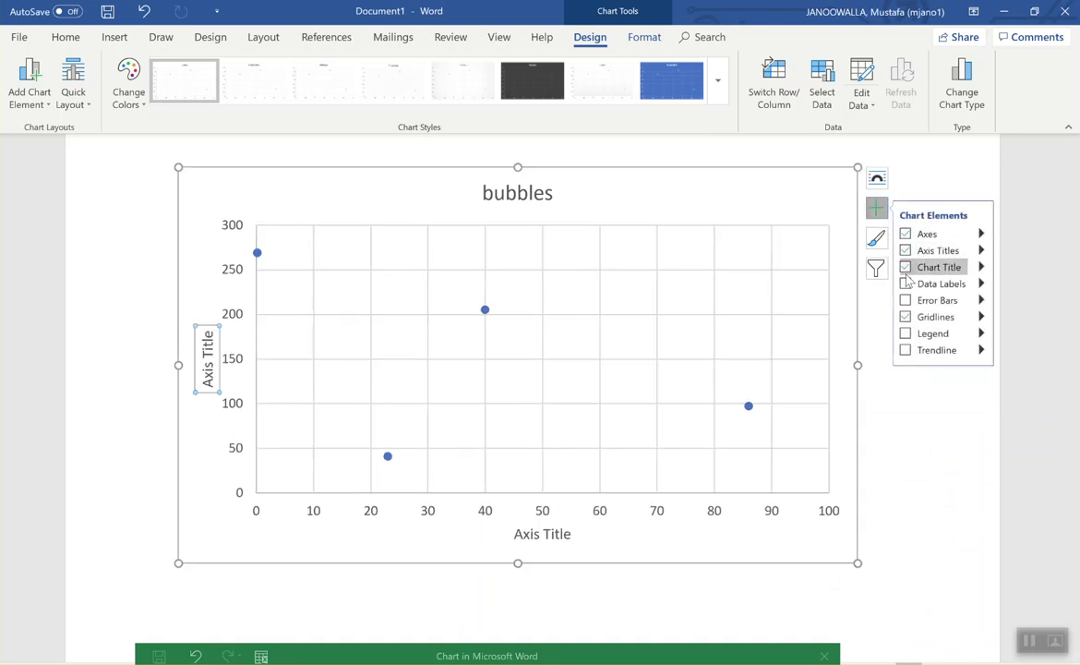
click(905, 284)
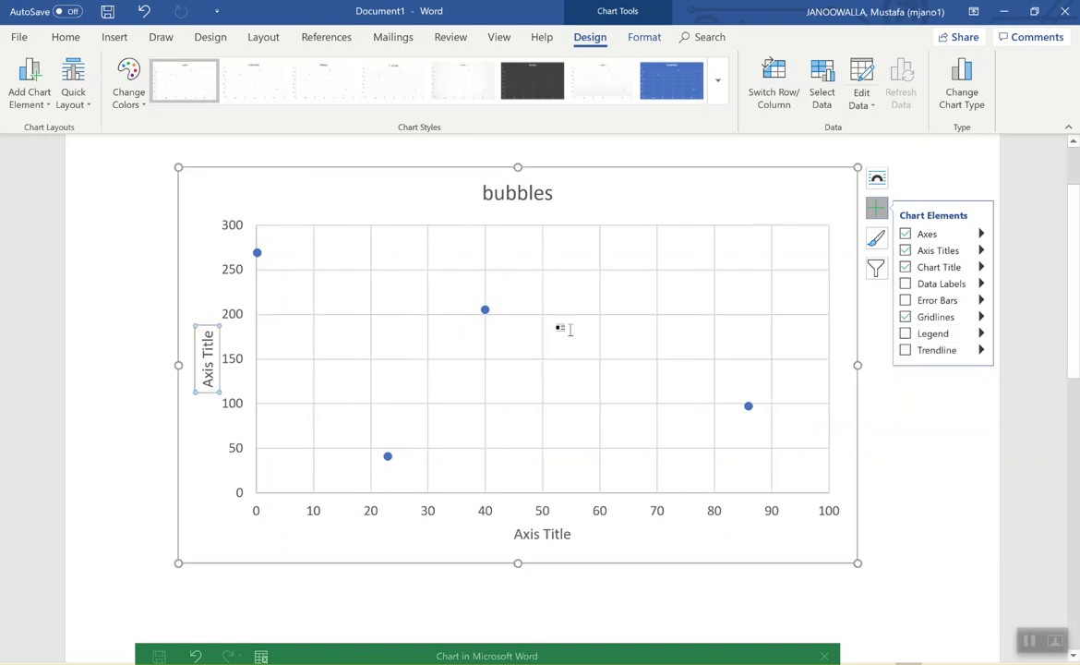
click(486, 329)
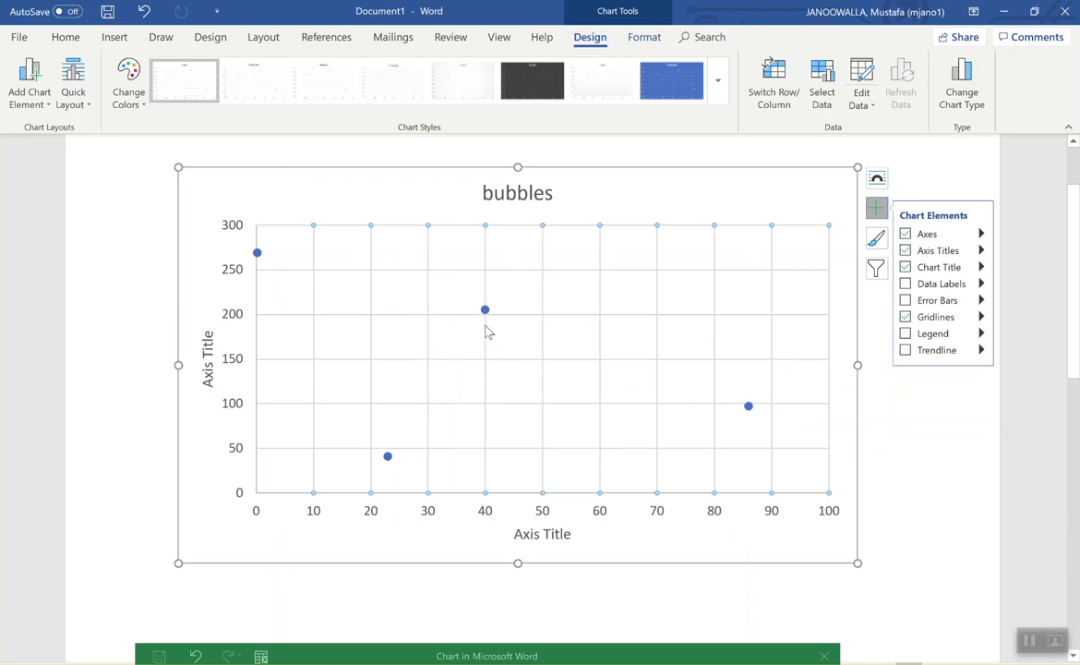
Step: Set the plot area border to Solid line, keeping Round join, Flat cap and single compound
double_click(488, 314)
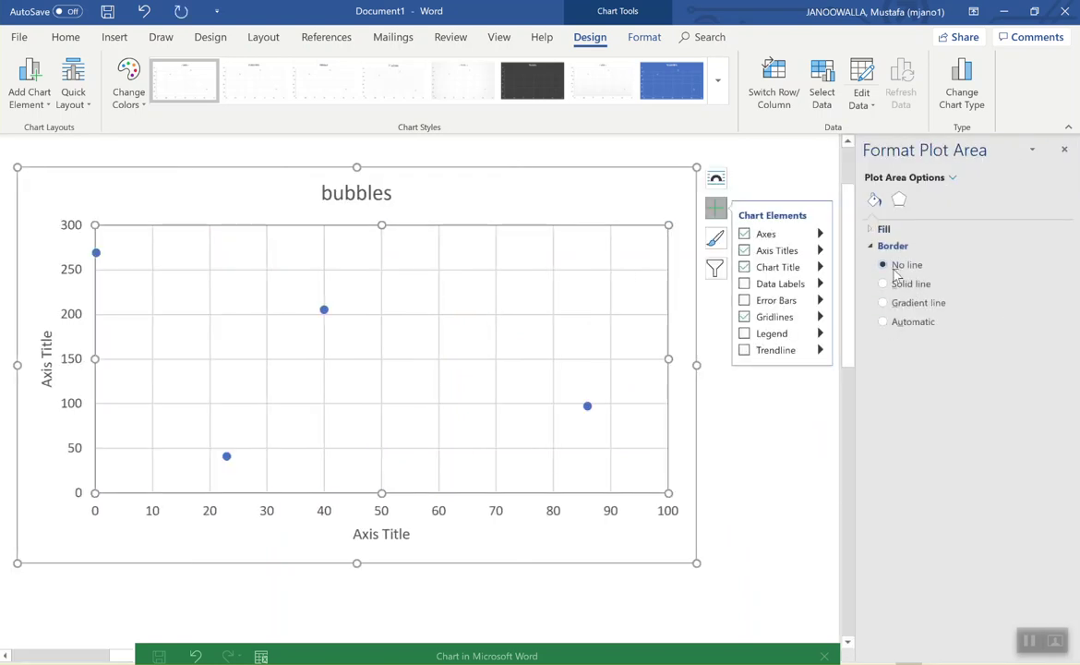
click(895, 285)
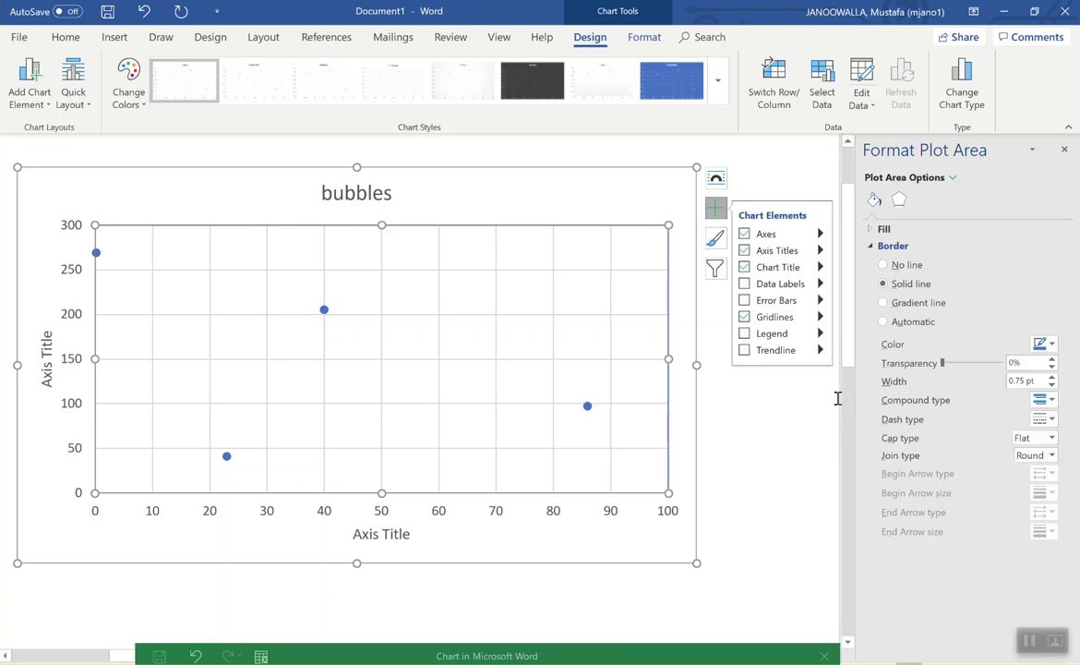
click(1029, 456)
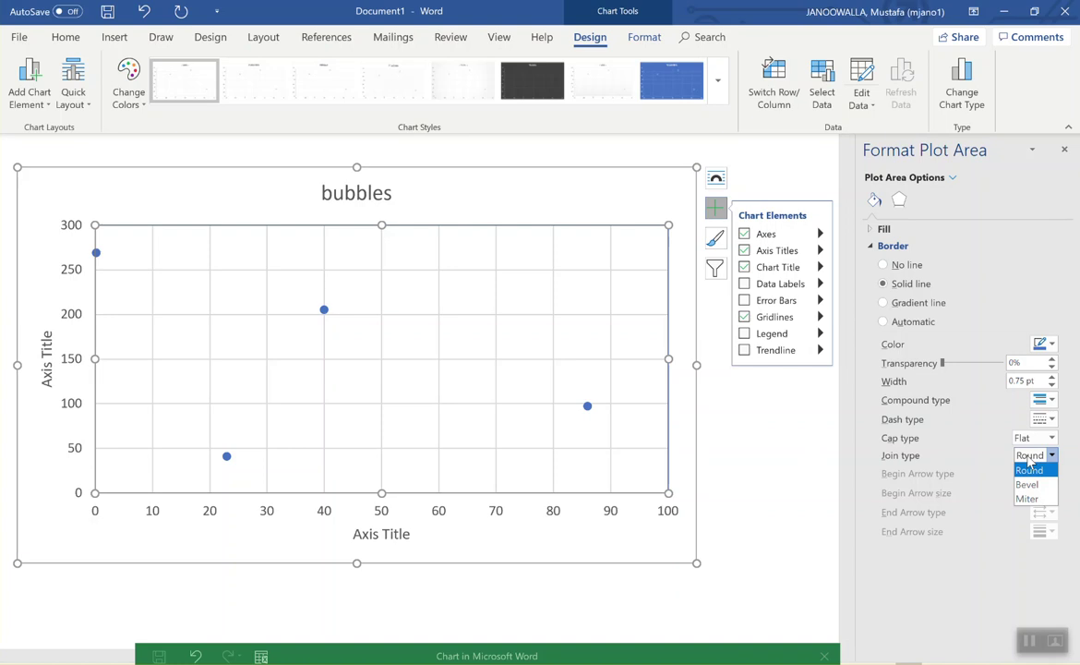
click(1029, 459)
click(1031, 438)
click(1031, 440)
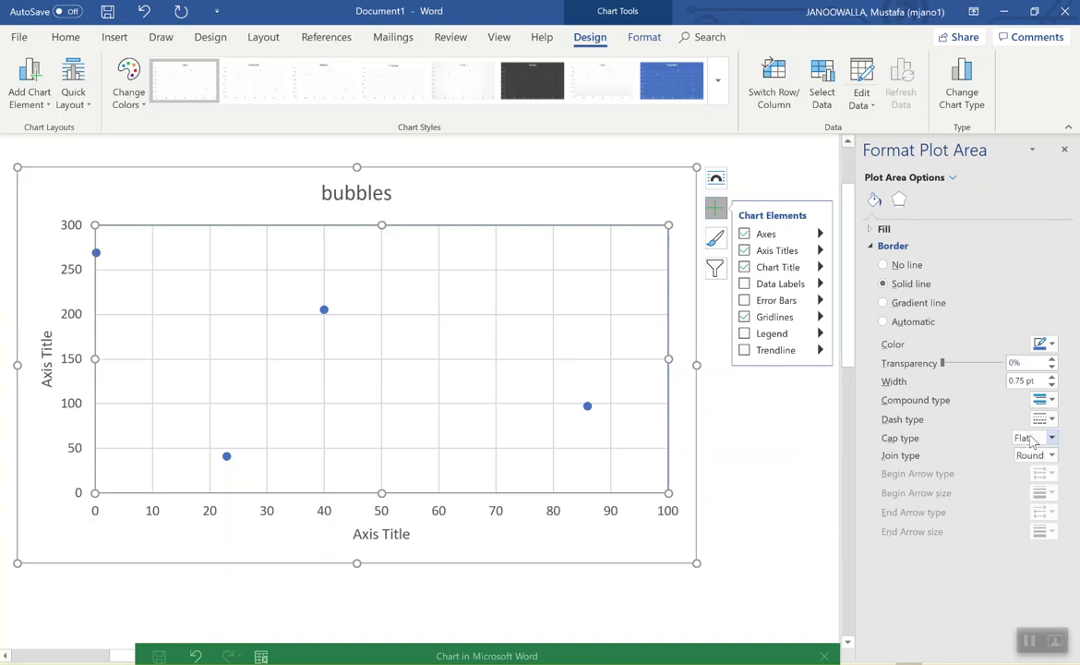
click(1040, 419)
click(1031, 441)
click(1043, 400)
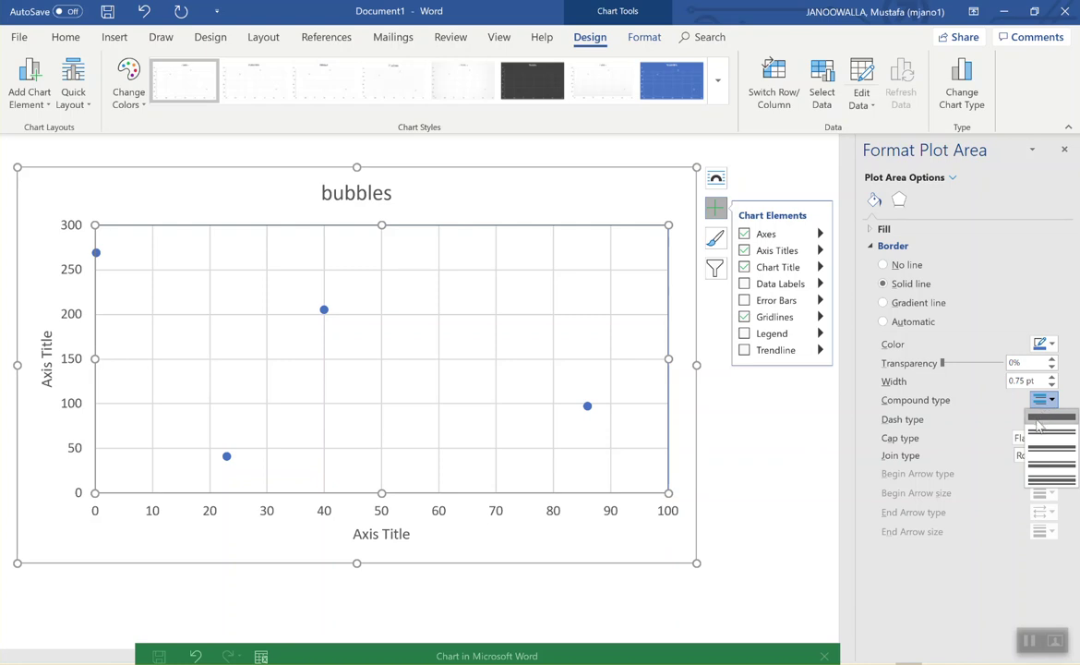
click(1037, 420)
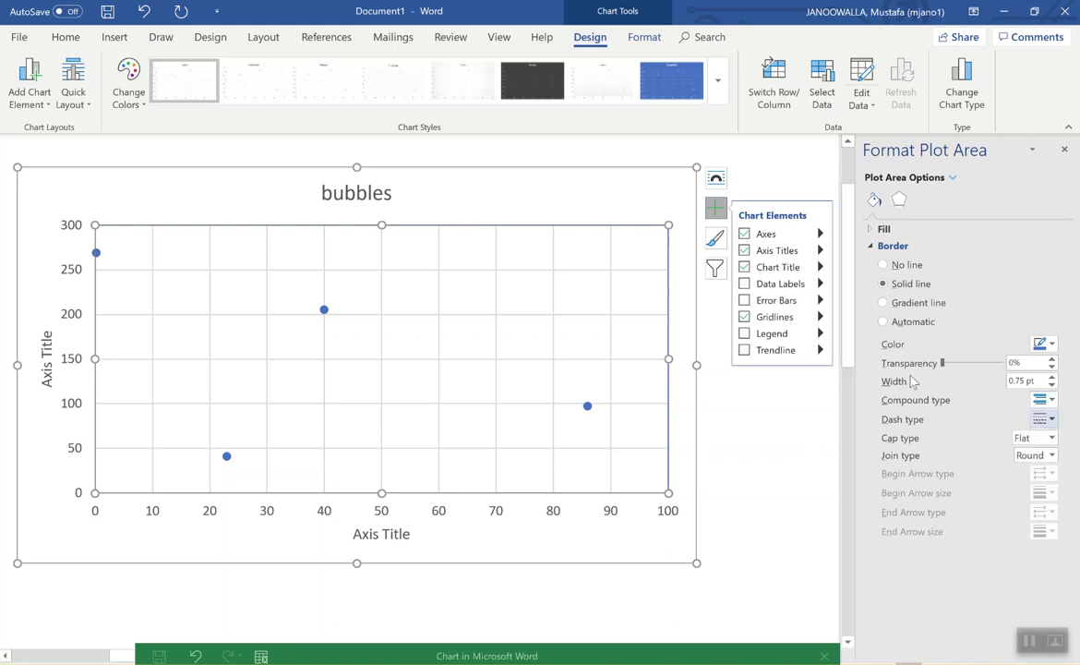
Step: Look through the plot area's effects settings and the list of chart parts
click(900, 200)
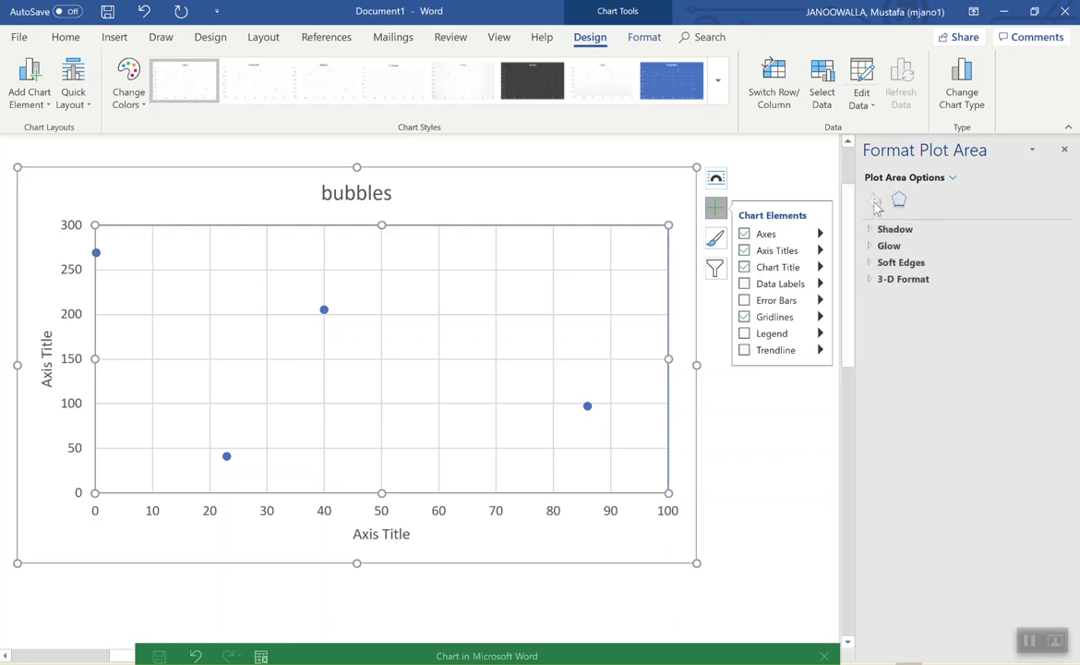
click(874, 202)
click(952, 178)
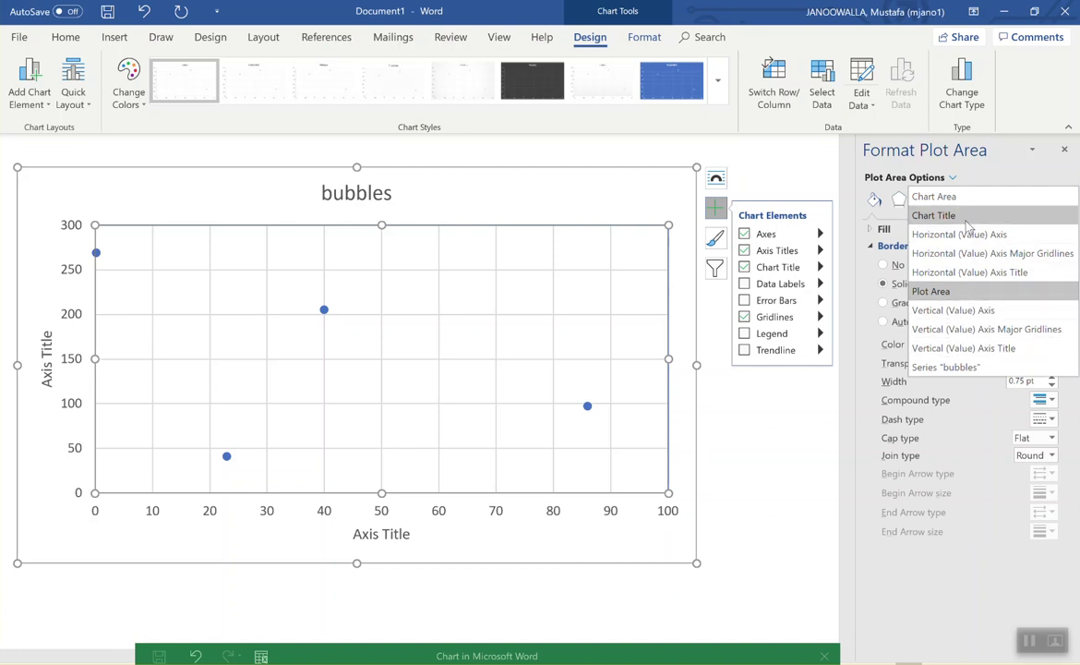
click(693, 404)
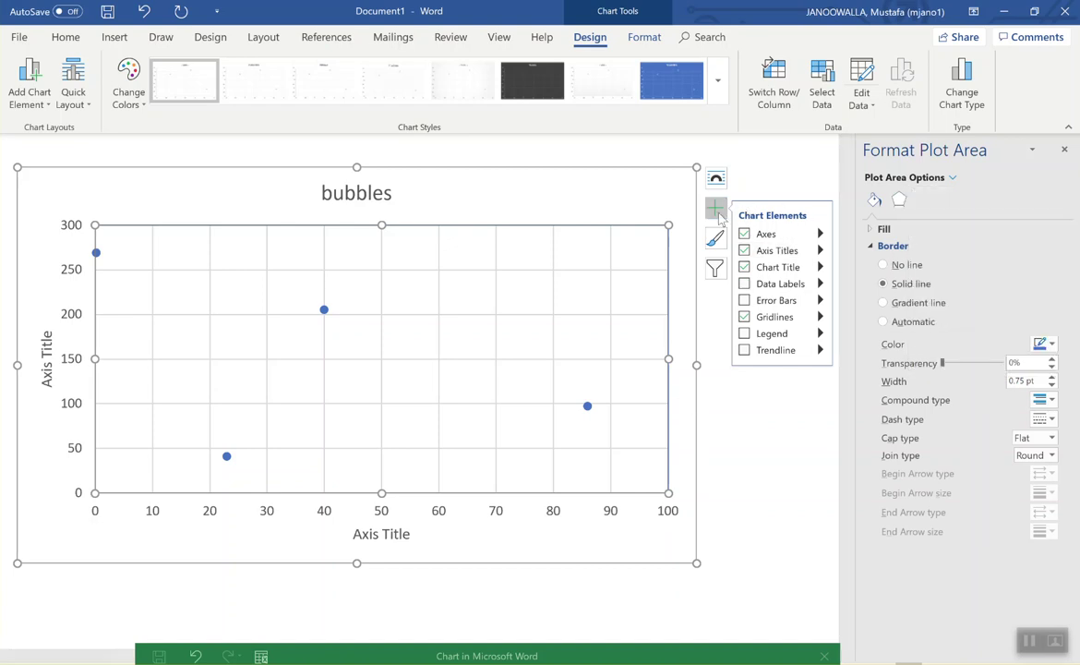
click(716, 210)
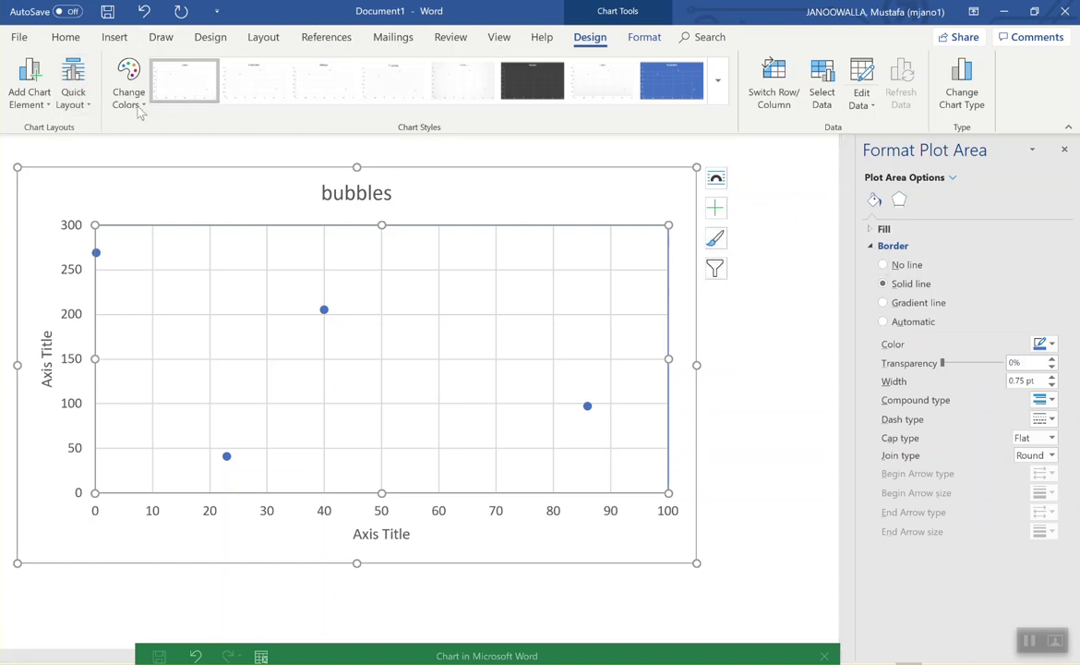
click(69, 96)
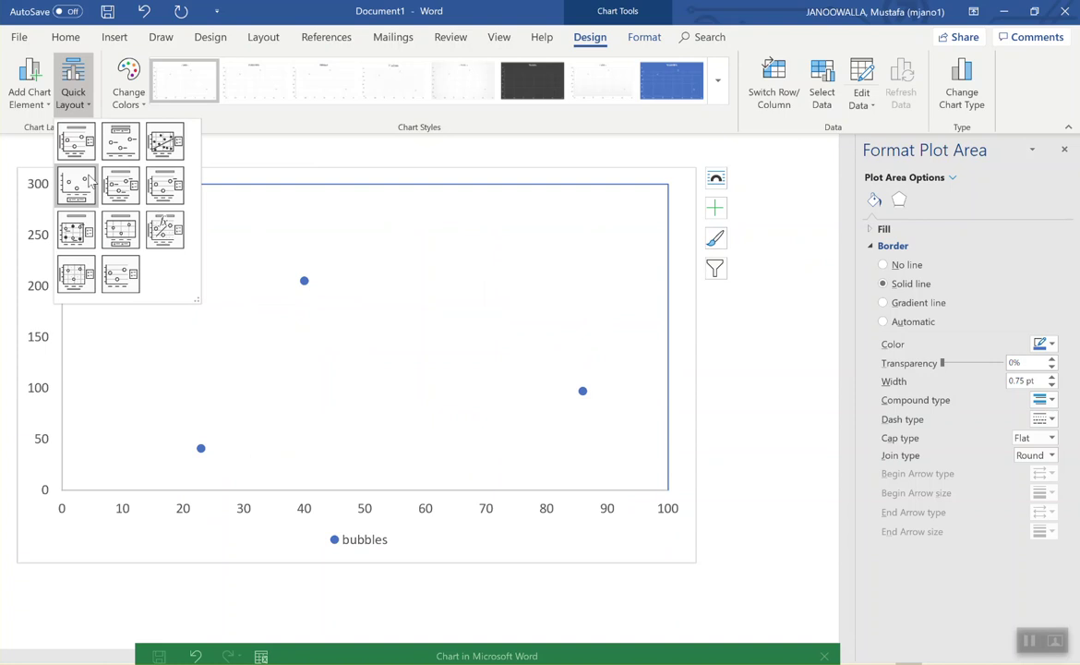
click(77, 141)
click(41, 92)
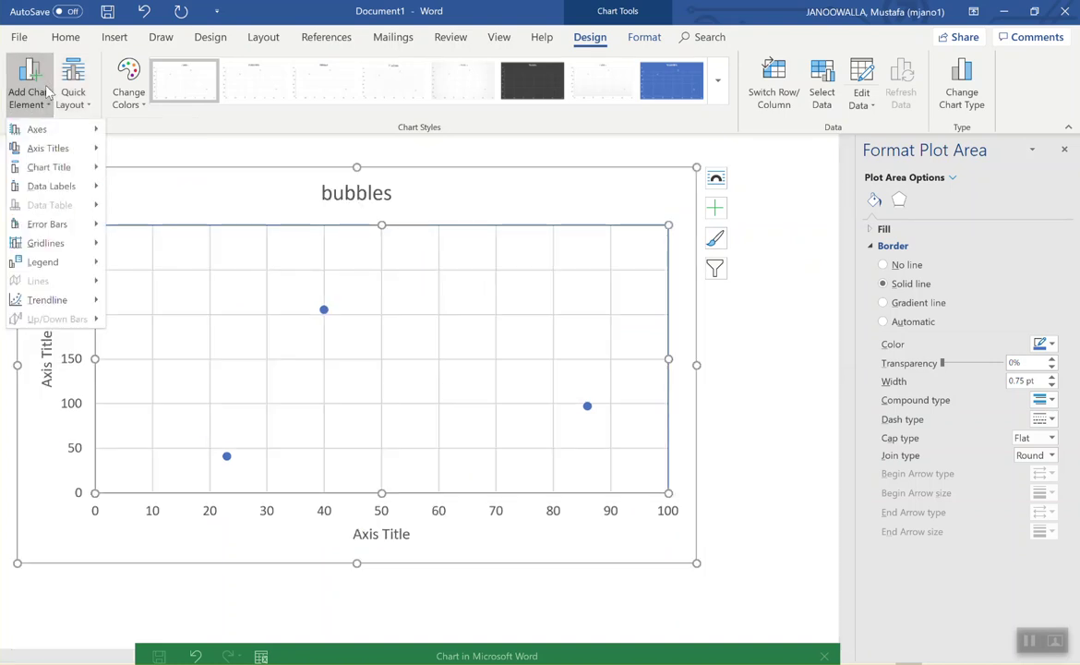
click(42, 92)
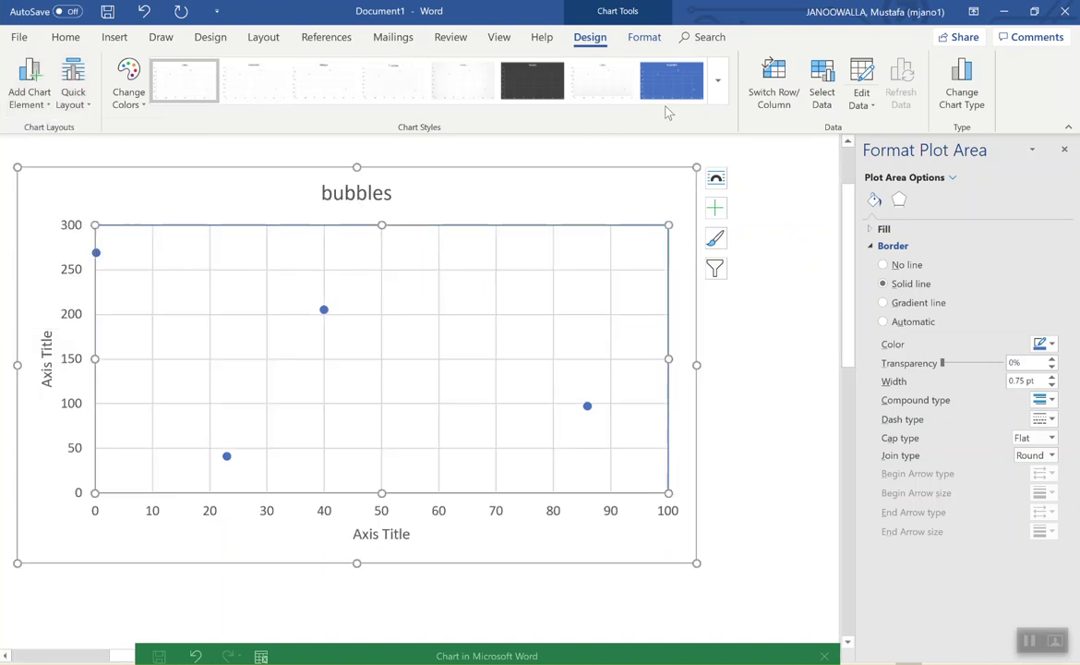
Step: Change the chart type to Scatter with Smooth Lines and Markers
click(963, 97)
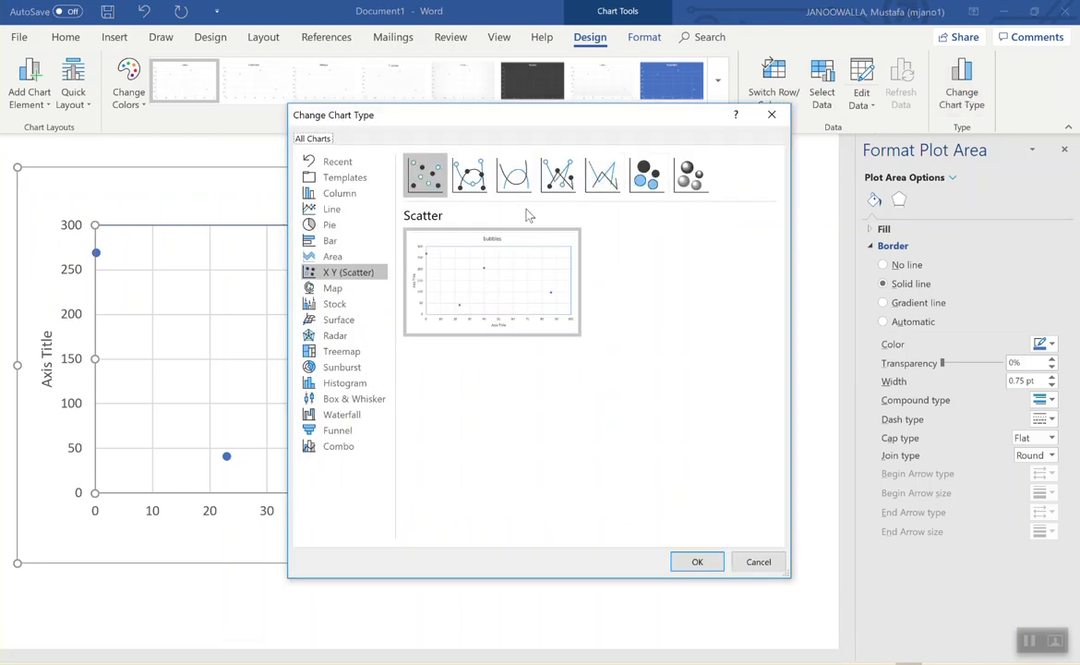
click(469, 175)
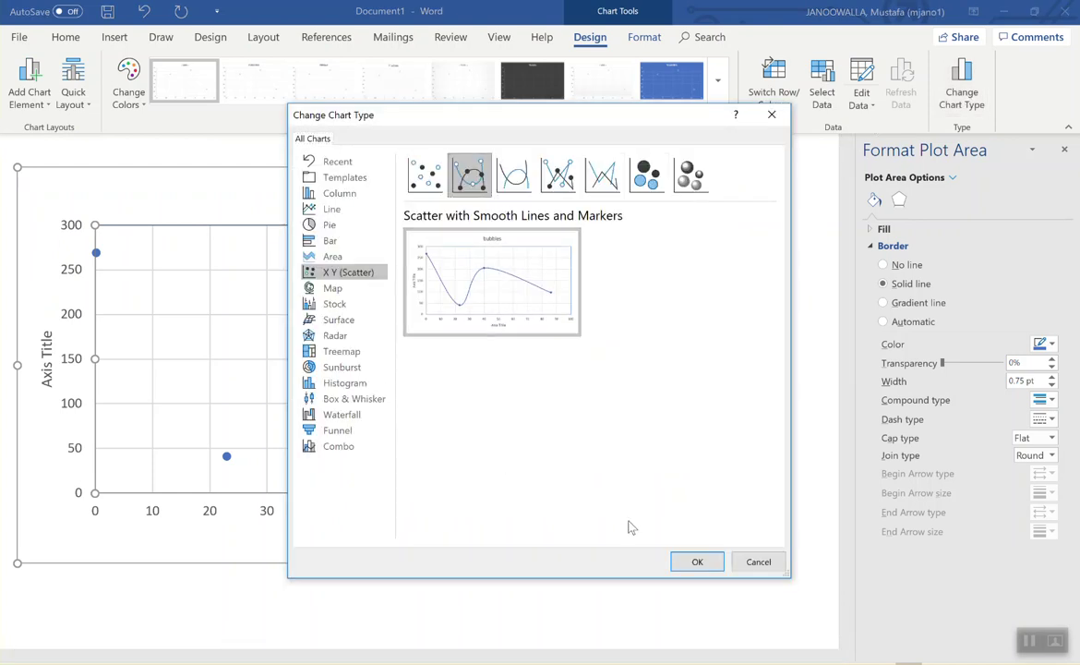
click(695, 561)
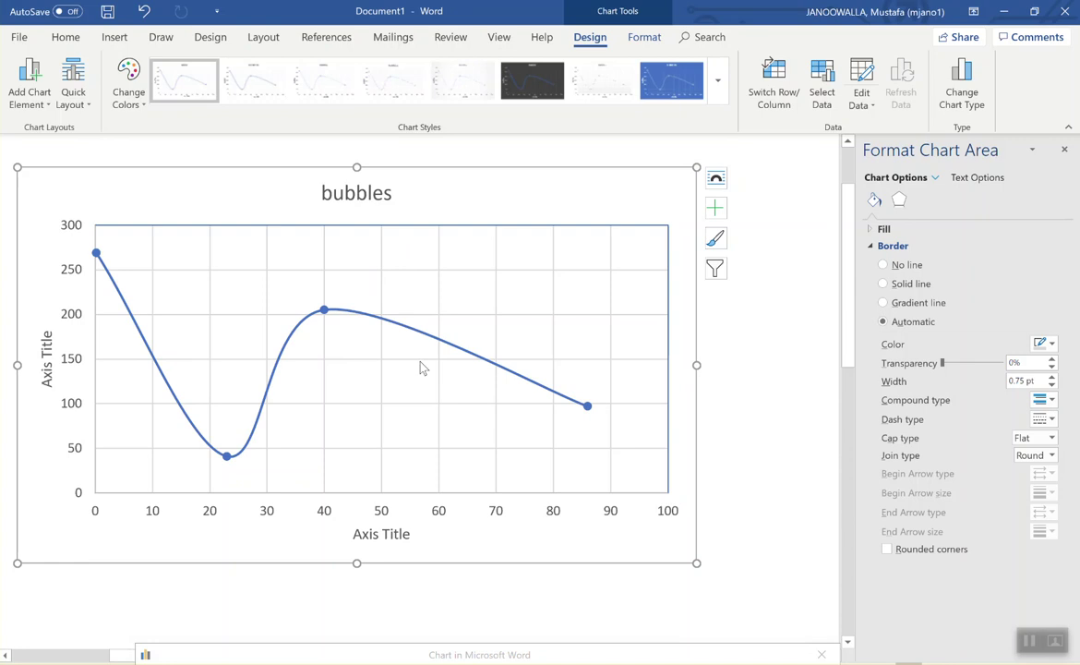
scroll(421, 366, down, 2)
scroll(420, 363, up, 3)
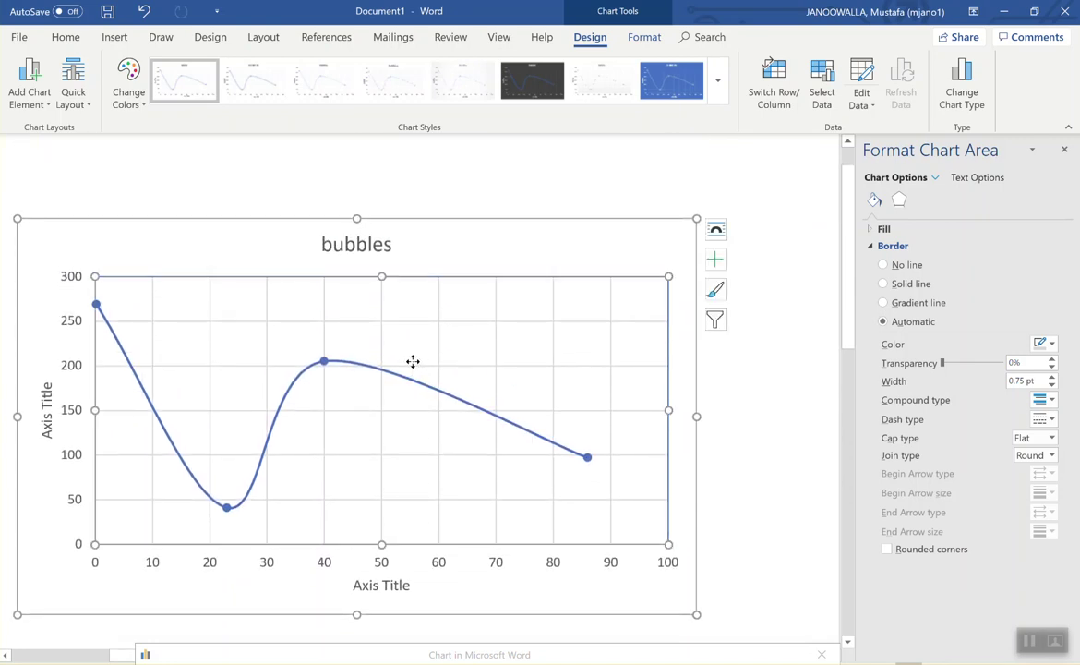
click(391, 374)
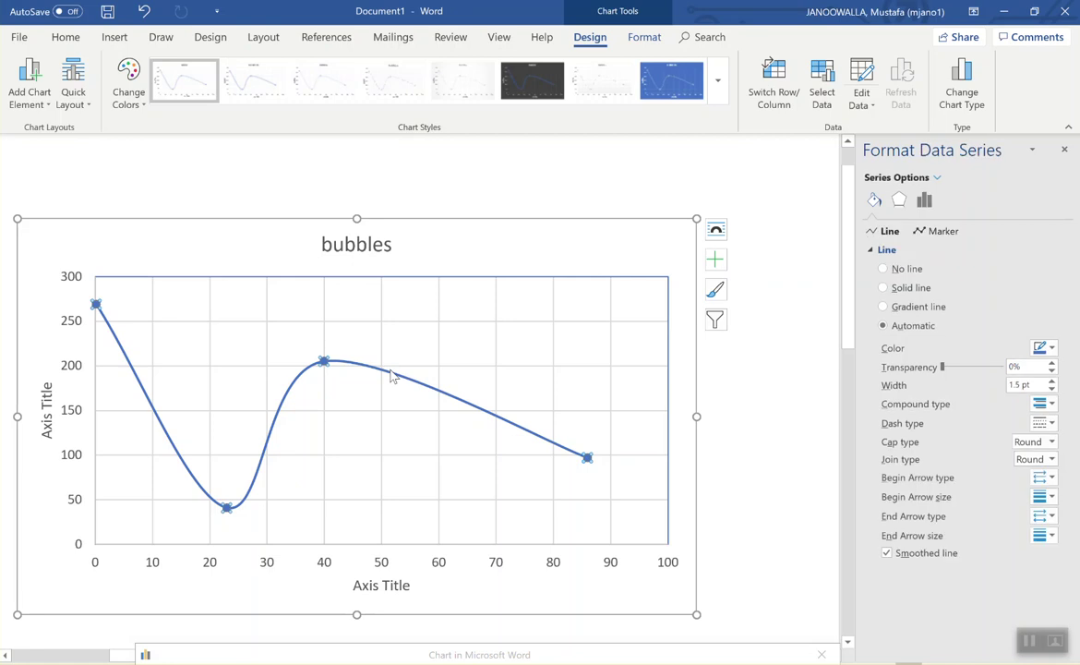
click(96, 304)
key(Escape)
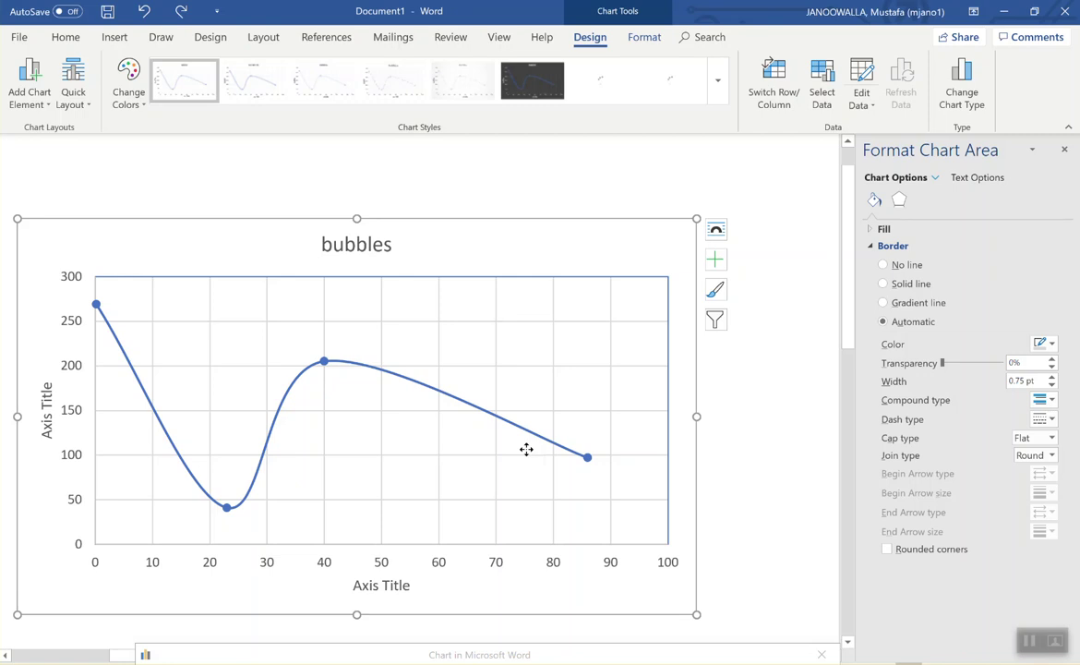
click(471, 465)
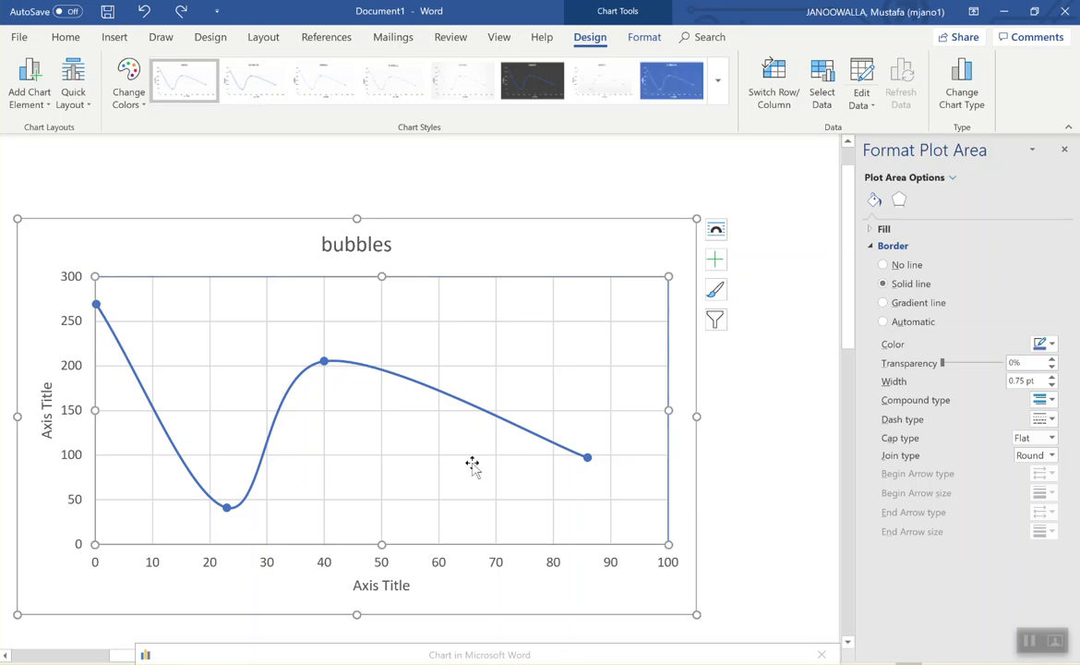
scroll(472, 464, down, 1)
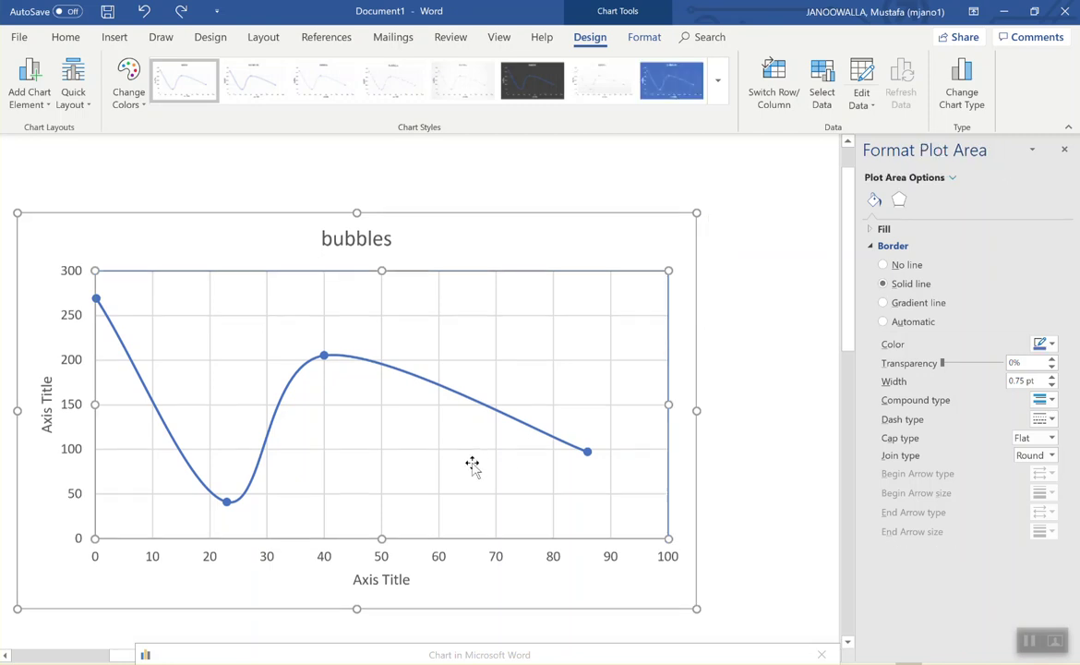
Step: Via Edit Data, clear cells A2 and B2 (value 269), then close the data sheet
right_click(471, 465)
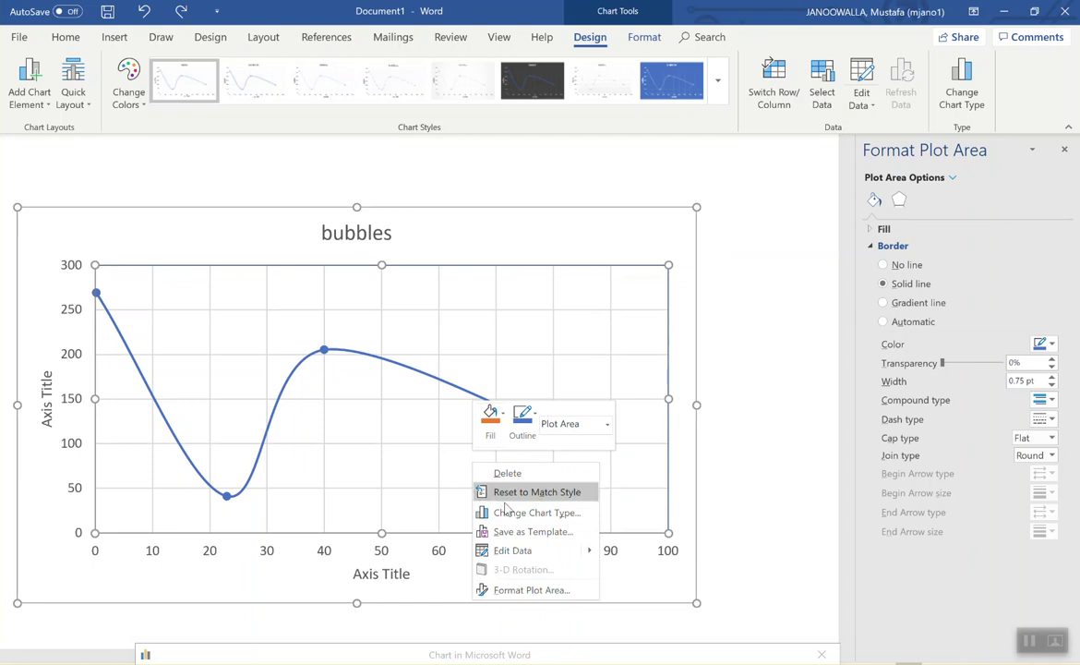
click(513, 551)
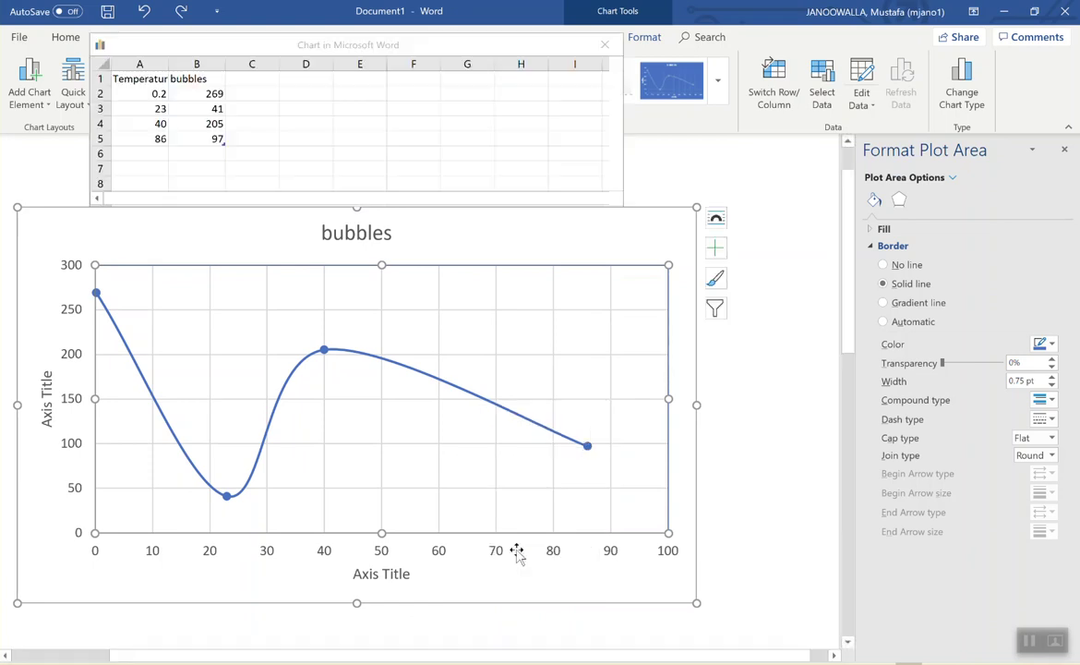
click(160, 122)
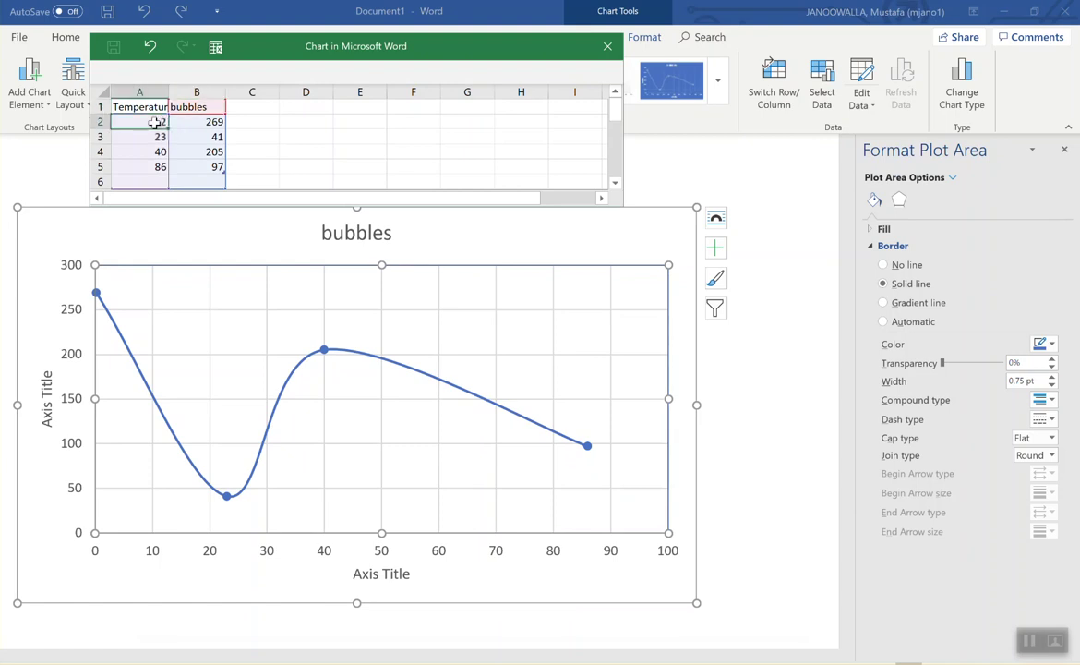
key(Delete)
key(Tab)
key(Delete)
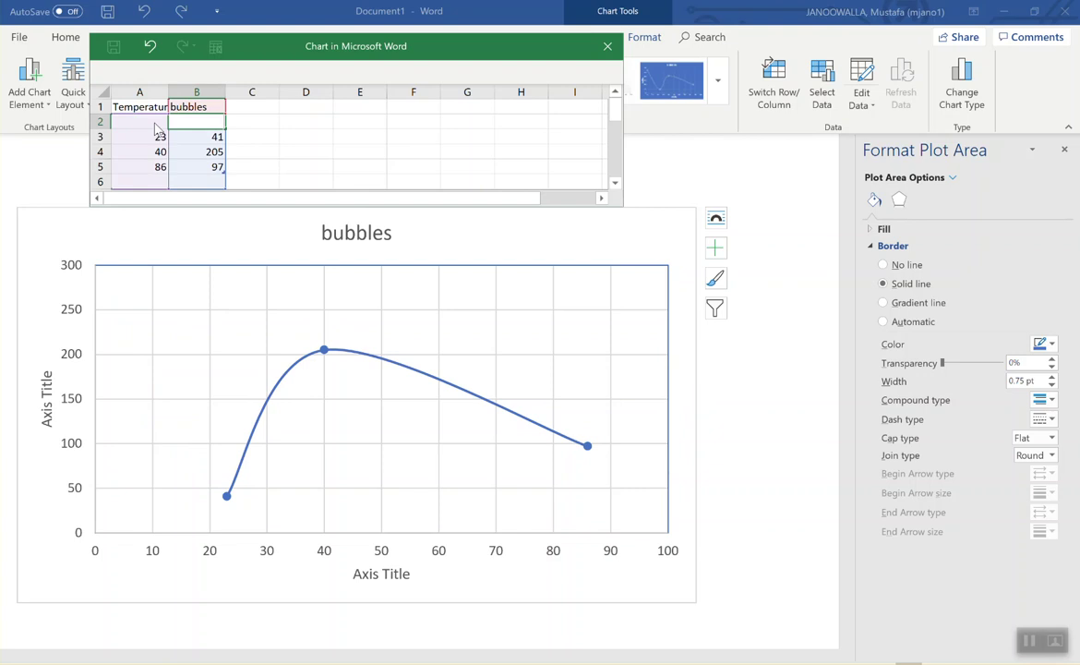
click(606, 45)
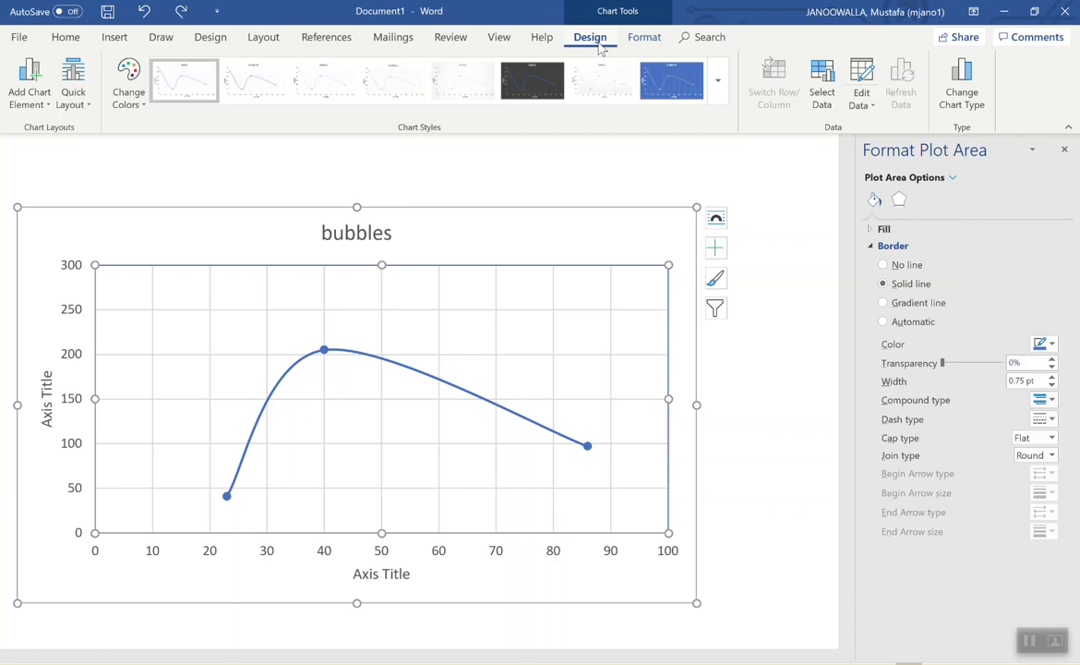
Step: Select the chart title 'bubbles'
click(354, 227)
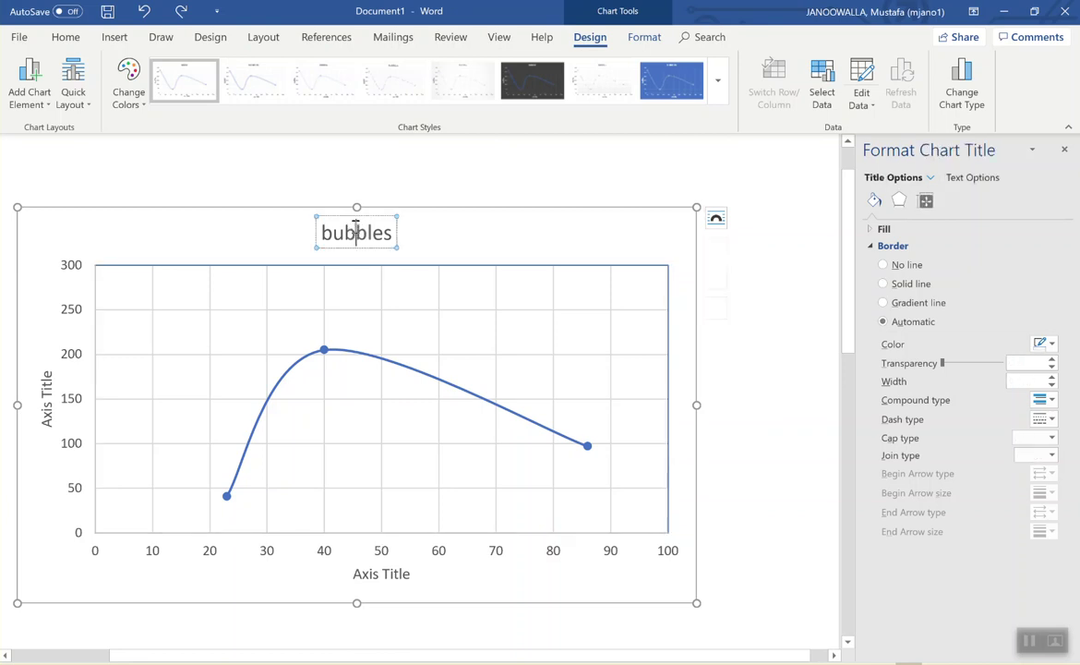